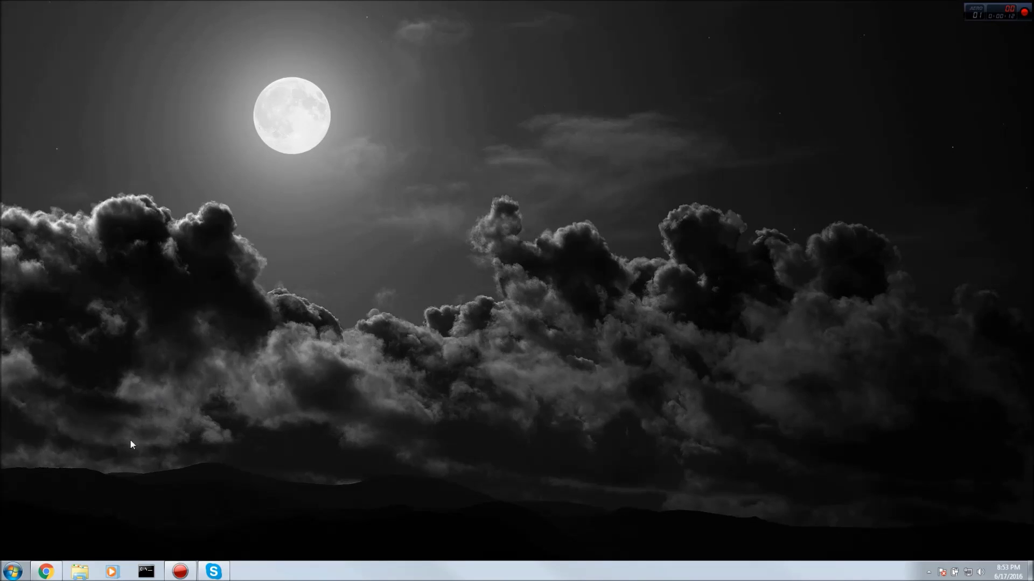
Restore Chrome showing the 'Mobile Confirmations+Game Idle Bot' Dropbox share folder.
click(57, 572)
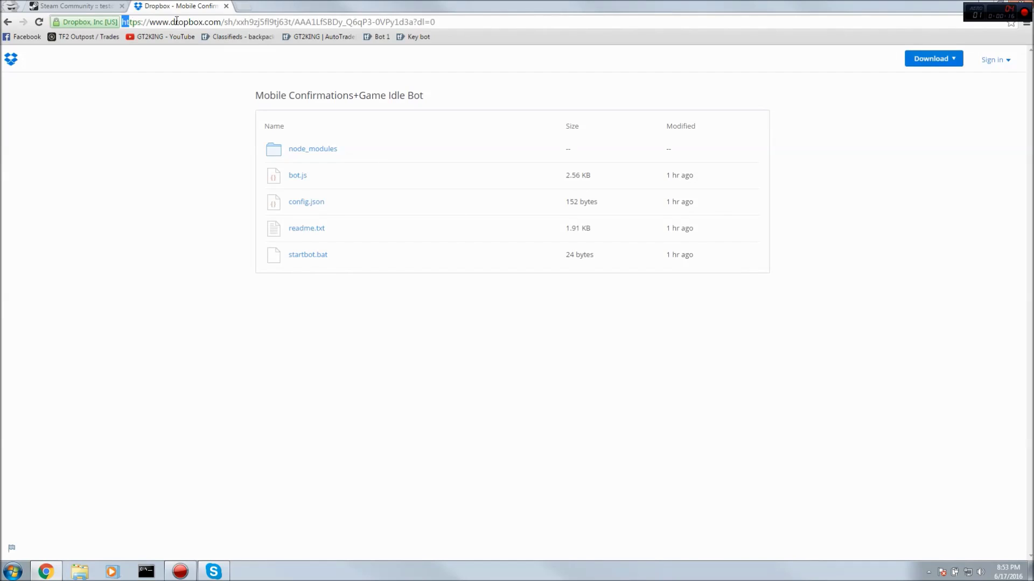
Download the folder as a .zip without signing up, and open the downloaded archive.
mouse_move(176, 21)
mouse_down()
mouse_move(447, 18)
mouse_move(173, 33)
mouse_up()
click(933, 59)
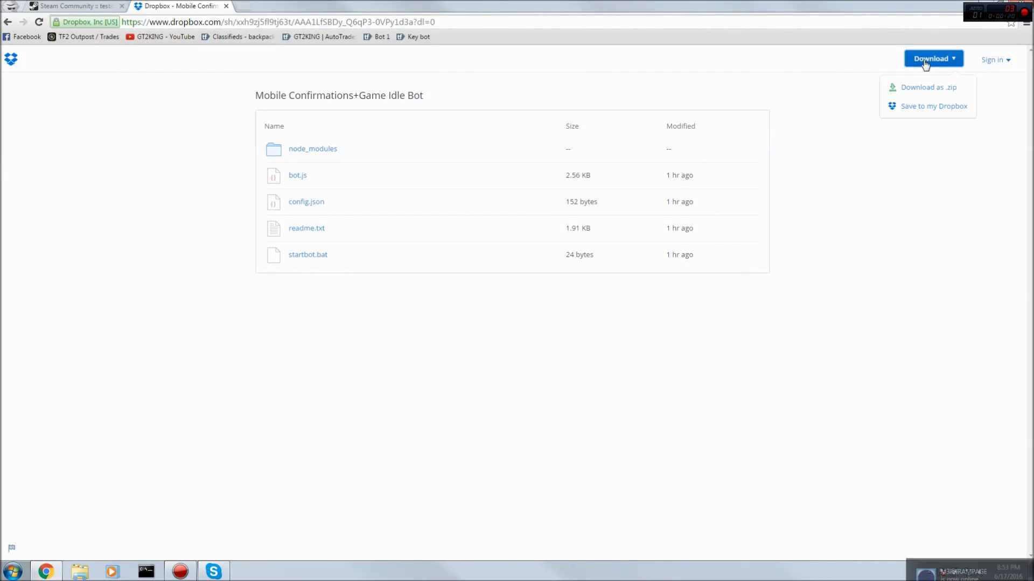
click(937, 89)
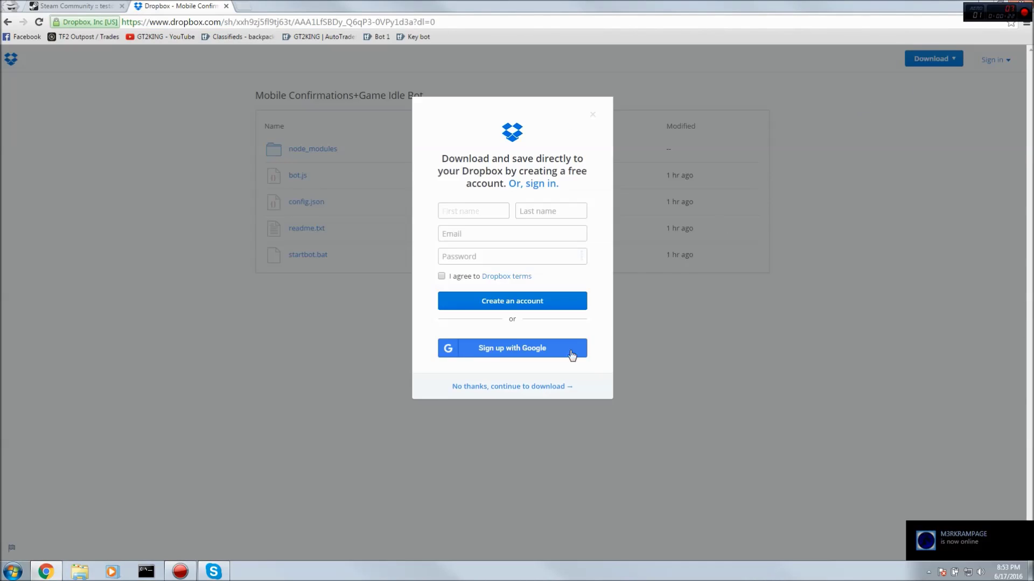
click(514, 386)
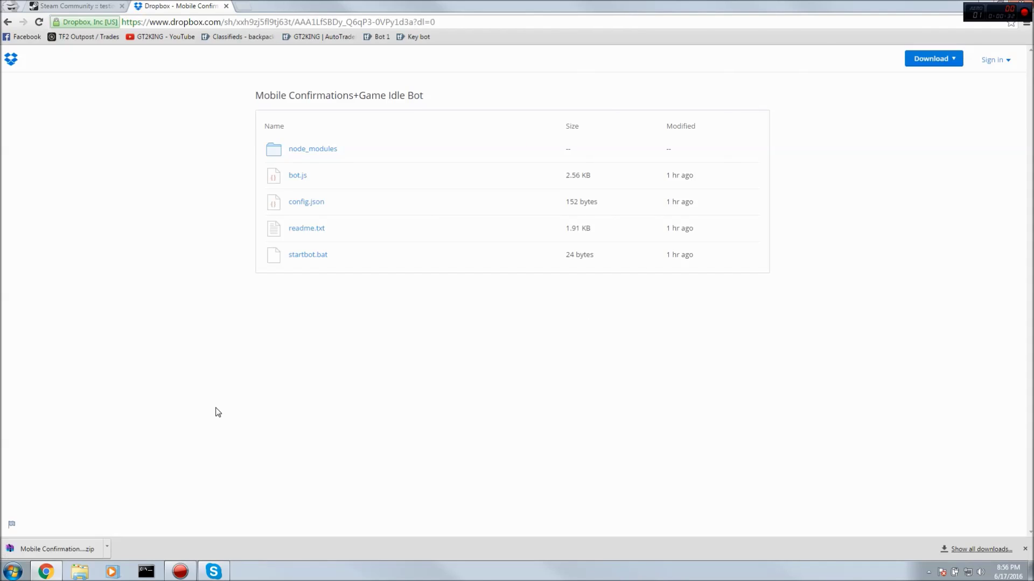
click(72, 550)
Create a new desktop folder named bot.
drag(344, 330, 399, 247)
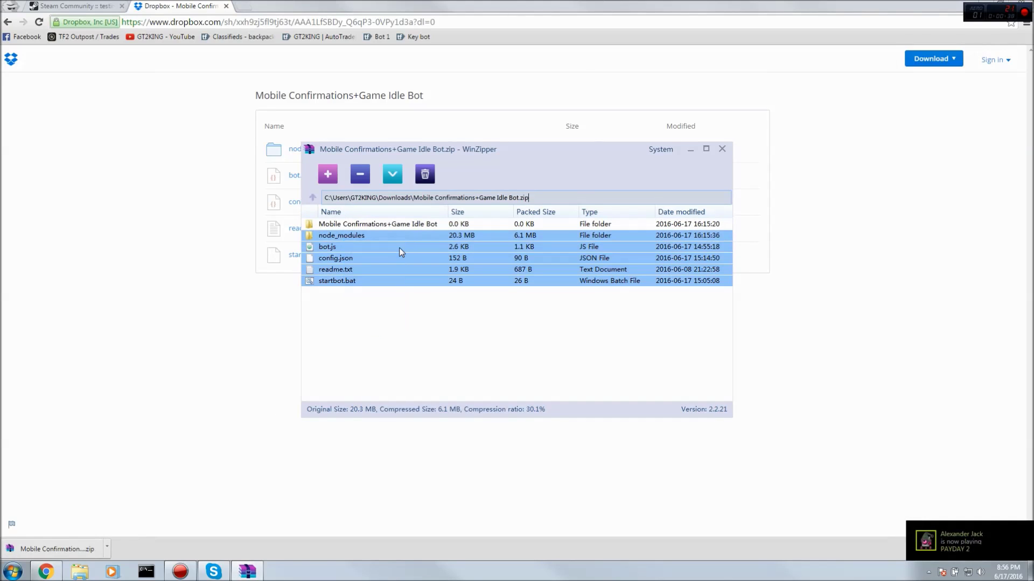
drag(941, 6, 953, 86)
right_click(263, 200)
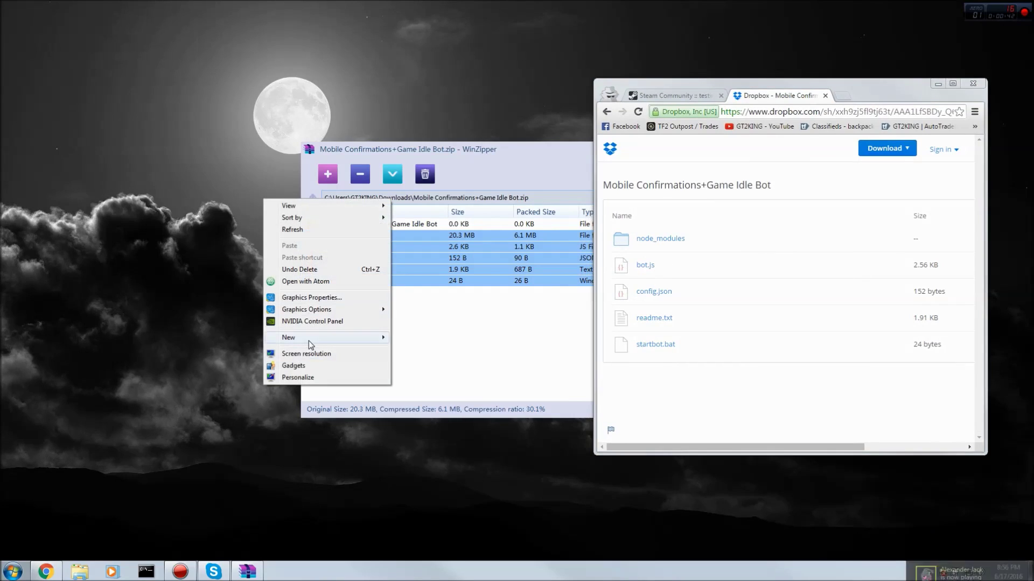
mouse_move(332, 340)
click(405, 338)
text(bot)
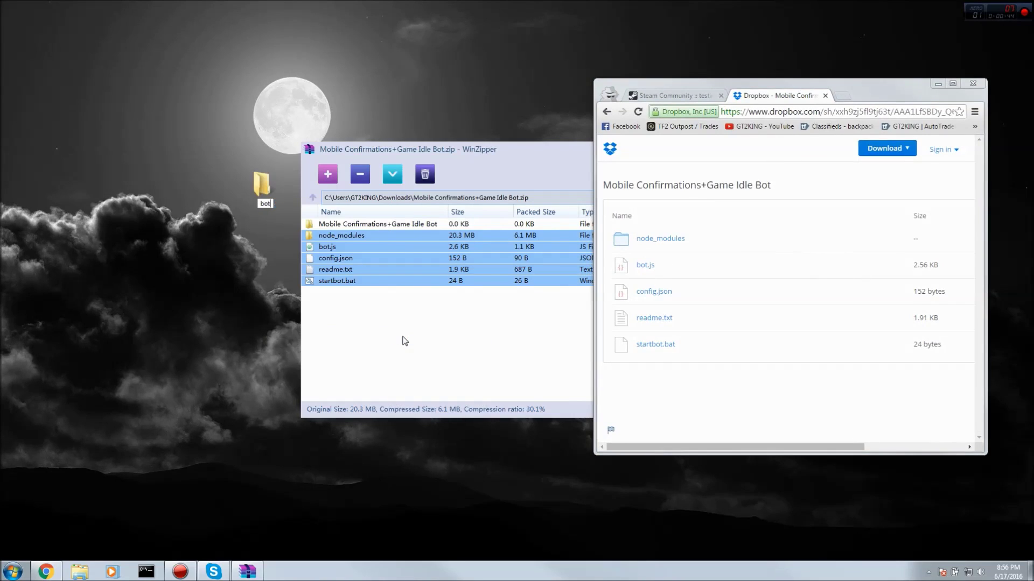
key(Return)
Drag all archive items, node_modules through startbot.bat, into the bot folder.
click(405, 340)
drag(375, 338, 266, 189)
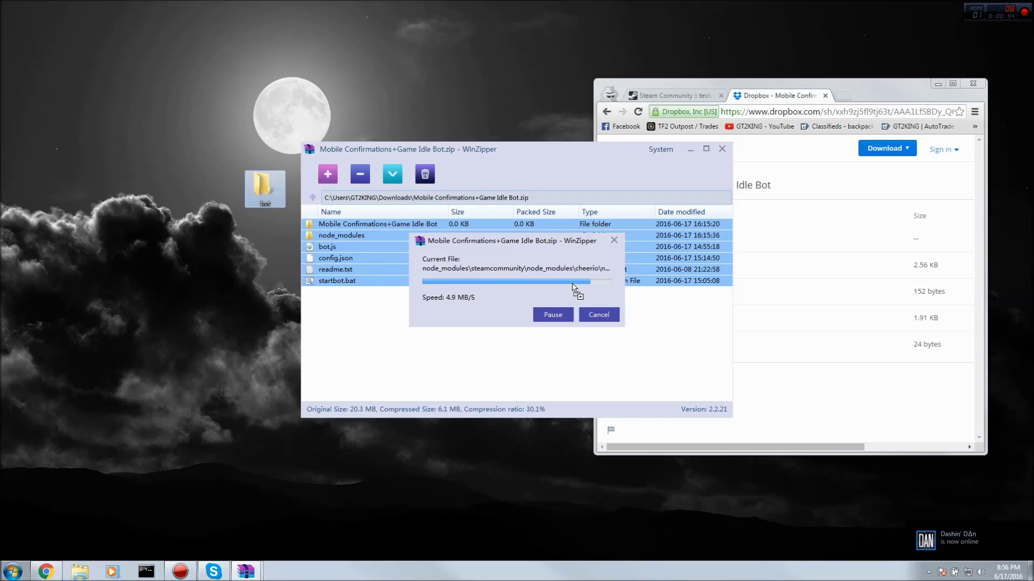
click(423, 335)
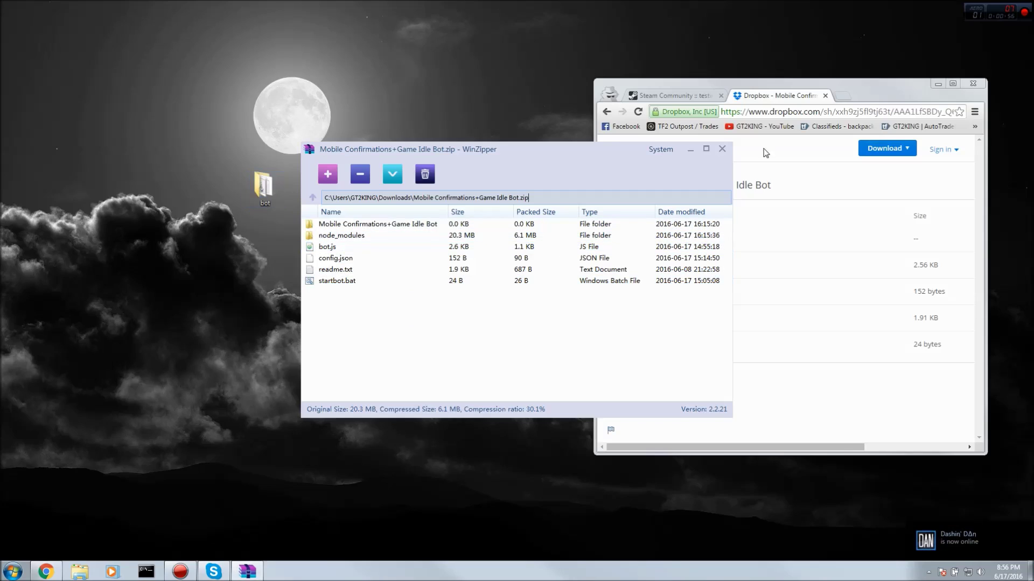
Open the bot folder and read readme.txt's secret-setup instructions and Android guide link.
click(722, 149)
double_click(258, 189)
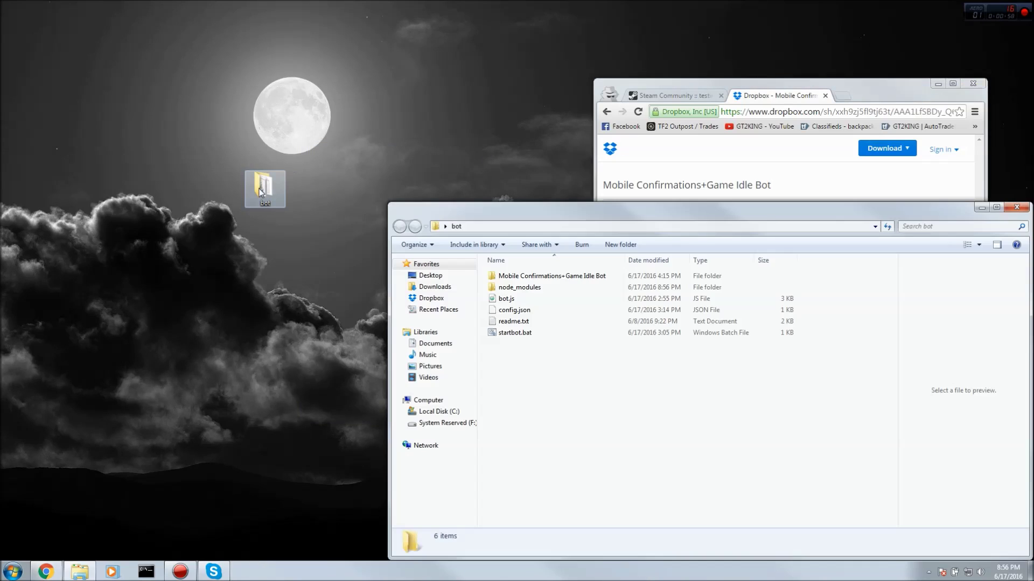
drag(468, 214, 458, 155)
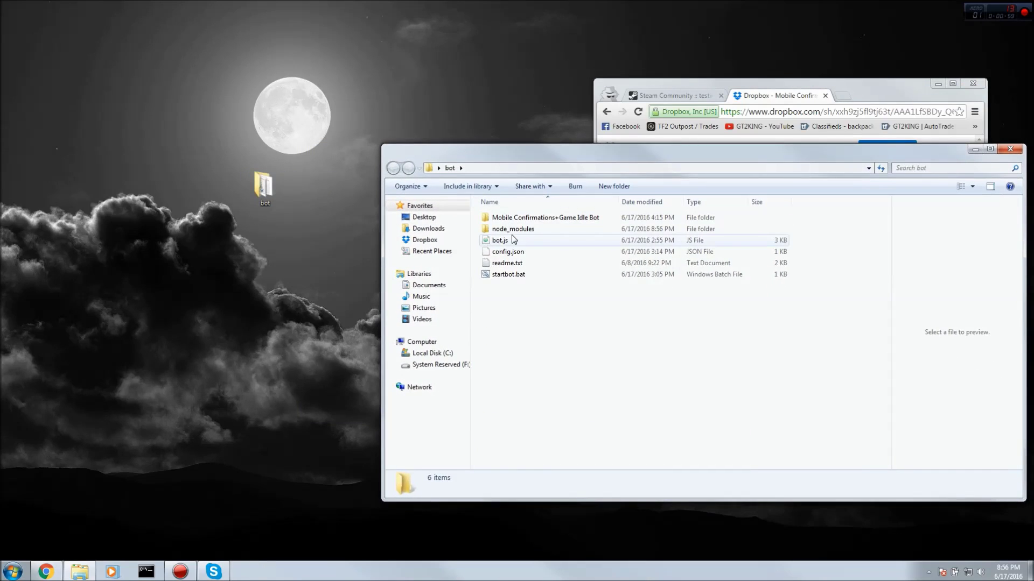
click(509, 263)
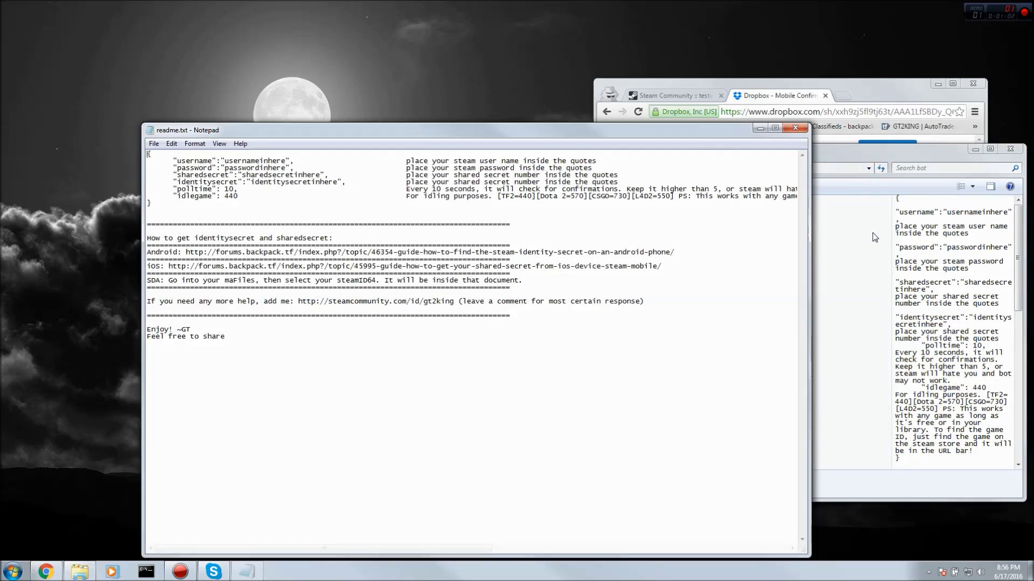
drag(431, 358, 161, 305)
click(178, 325)
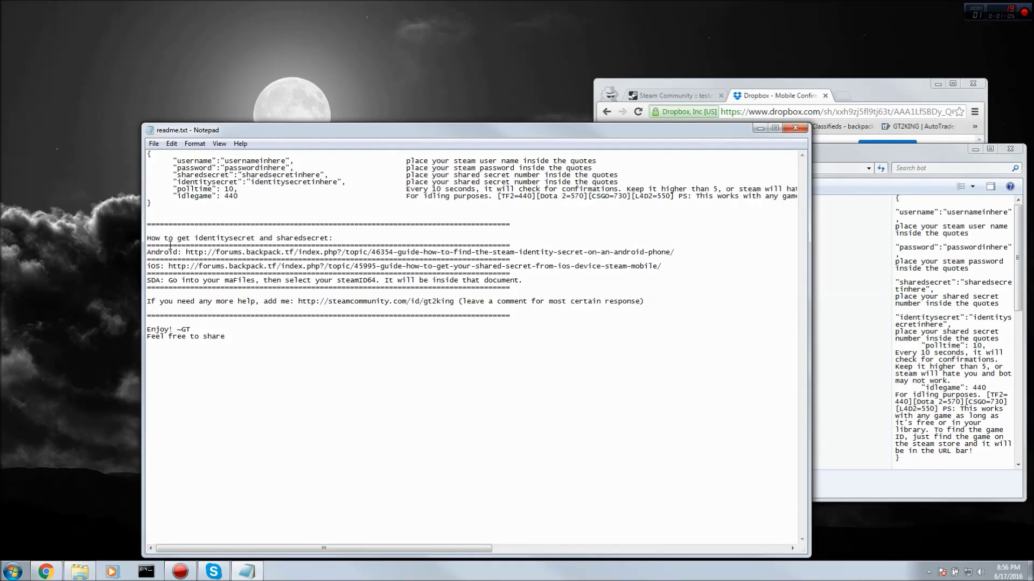
drag(170, 245, 527, 248)
drag(325, 252, 674, 253)
click(795, 128)
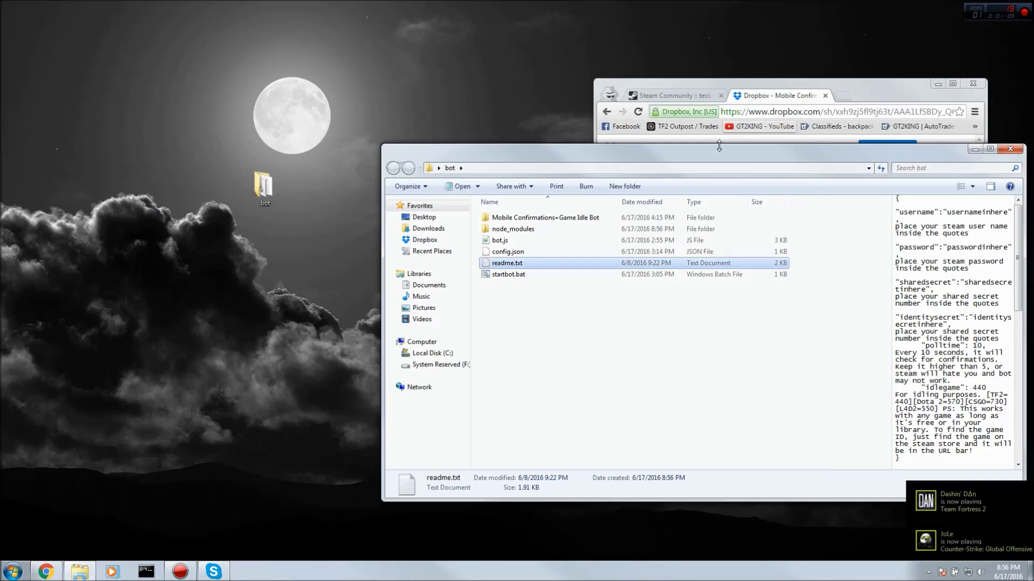
Open config.json in Notepad++ from its right-click menu.
click(506, 252)
right_click(512, 251)
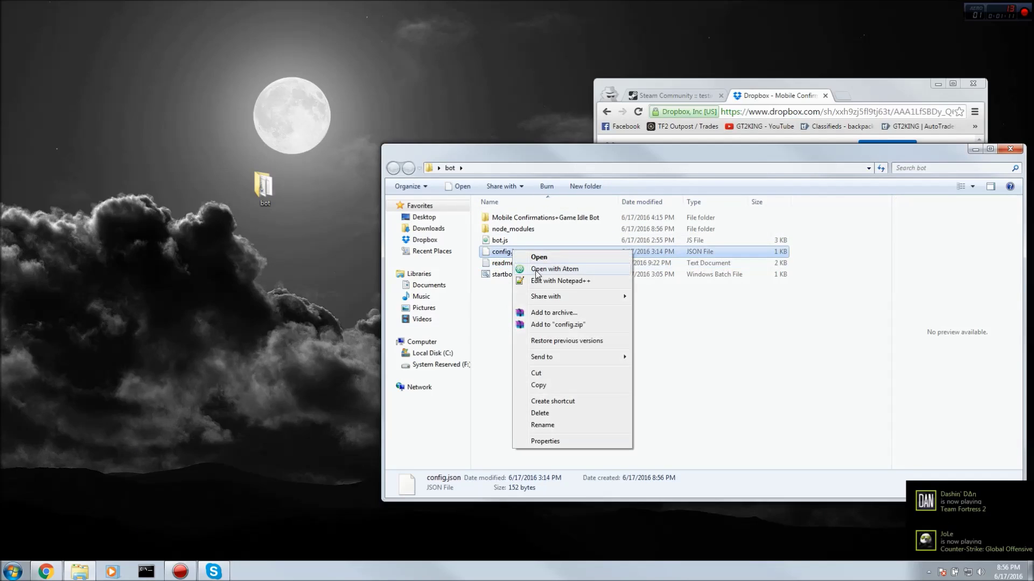
click(539, 269)
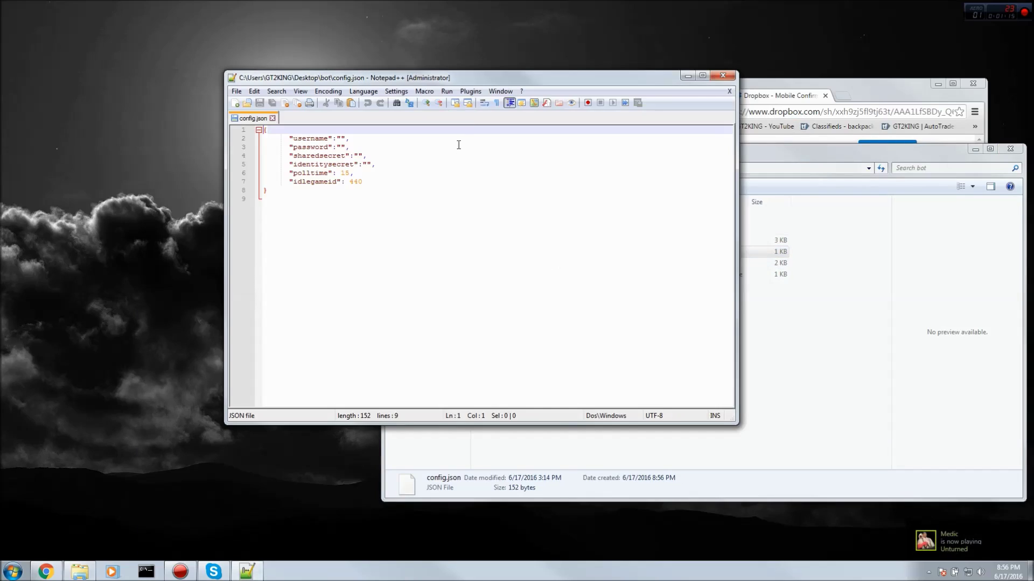
Fill in the username, password, shared secret and identity secret values in config.json.
drag(490, 77, 730, 173)
click(579, 234)
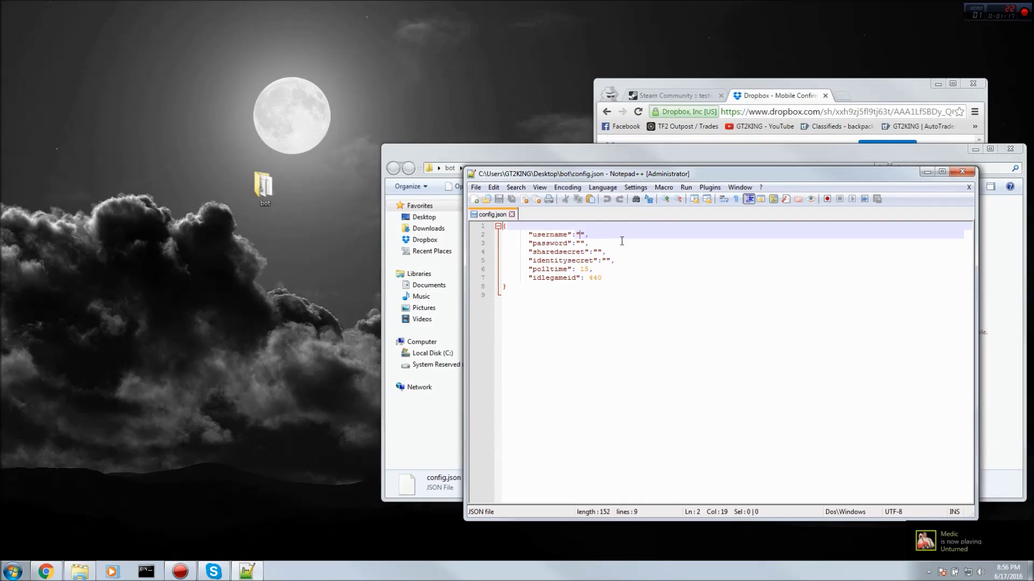
text(myu)
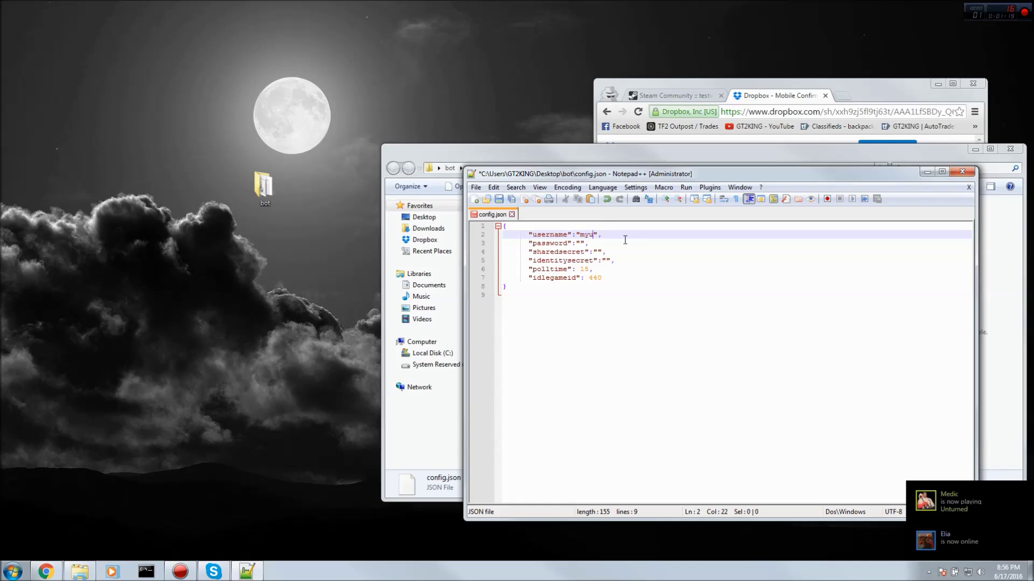
text(sernam)
key(BackSpace)
key(BackSpace)
key(BackSpace)
key(BackSpace)
key(BackSpace)
key(BackSpace)
key(BackSpace)
key(BackSpace)
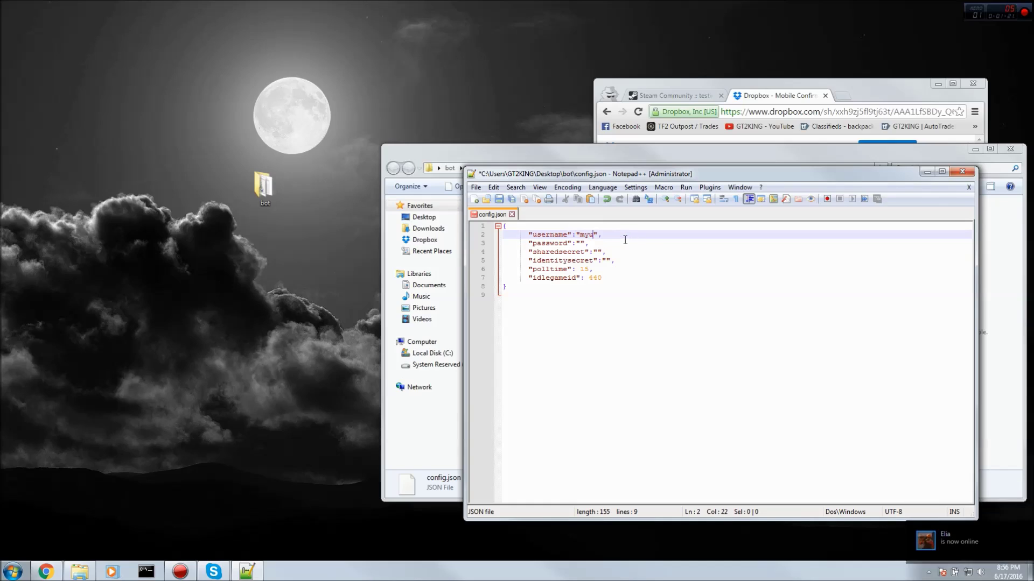
key(Down)
text(myp)
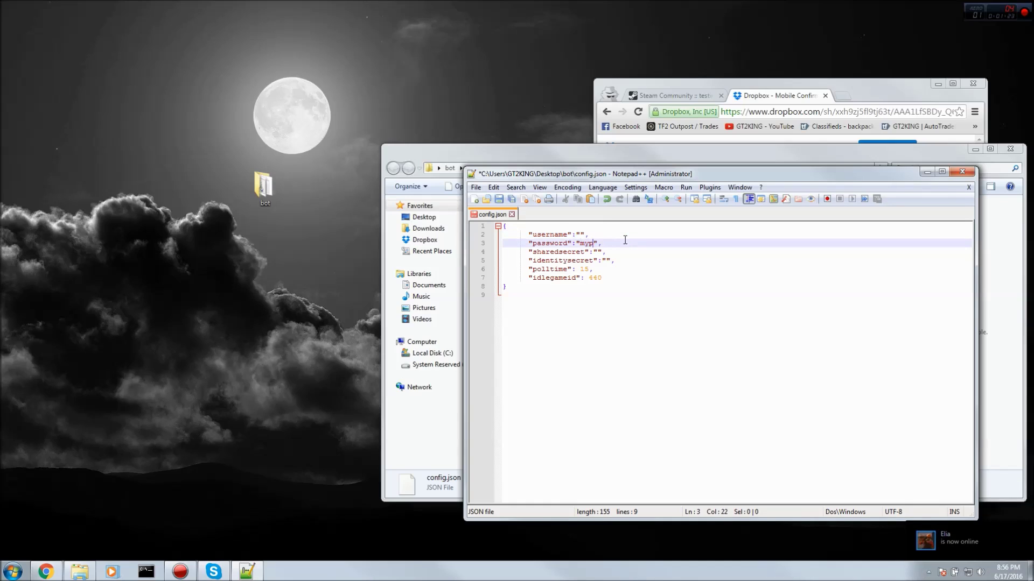
text(asswo)
key(BackSpace)
key(BackSpace)
key(BackSpace)
key(BackSpace)
key(BackSpace)
key(BackSpace)
key(BackSpace)
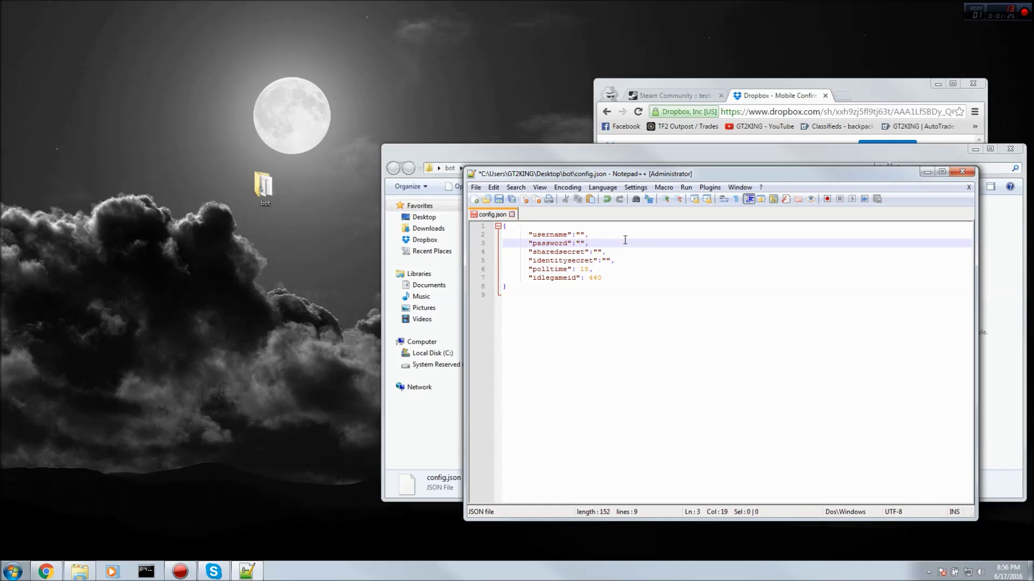
key(Down)
key(Right)
key(Right)
key(Right)
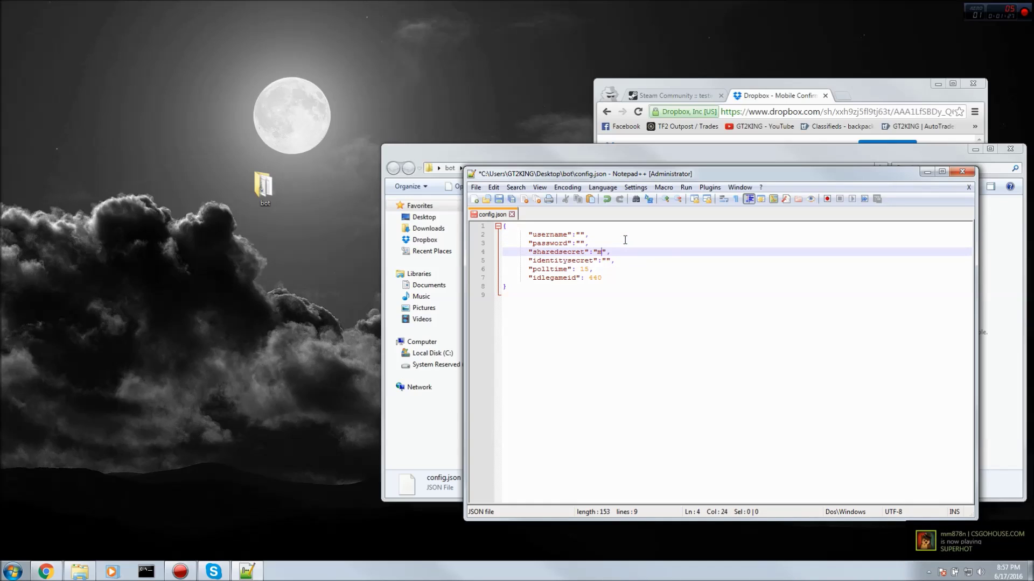
text(mysharedsecret)
key(Down)
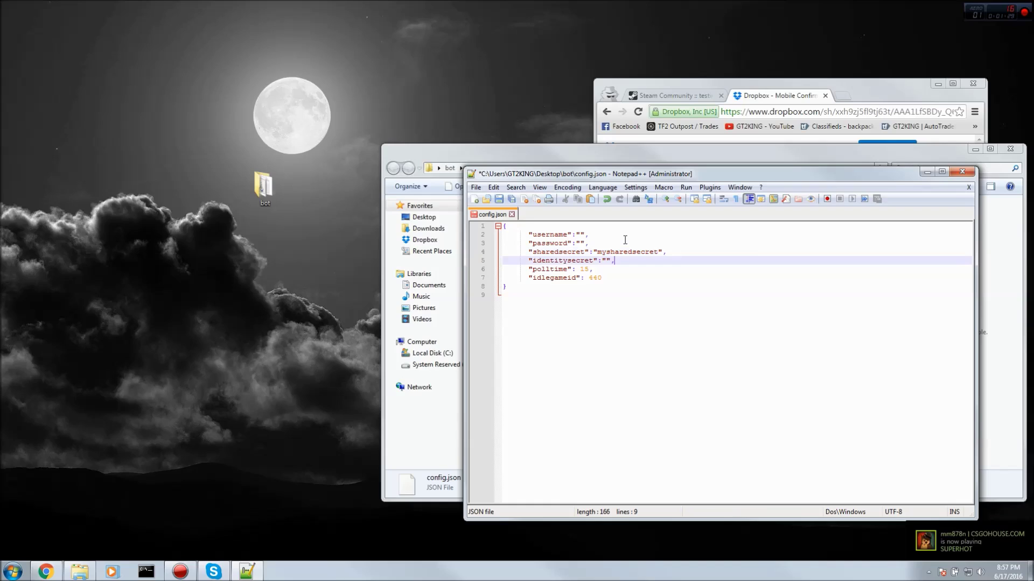
key(Left)
text(iden)
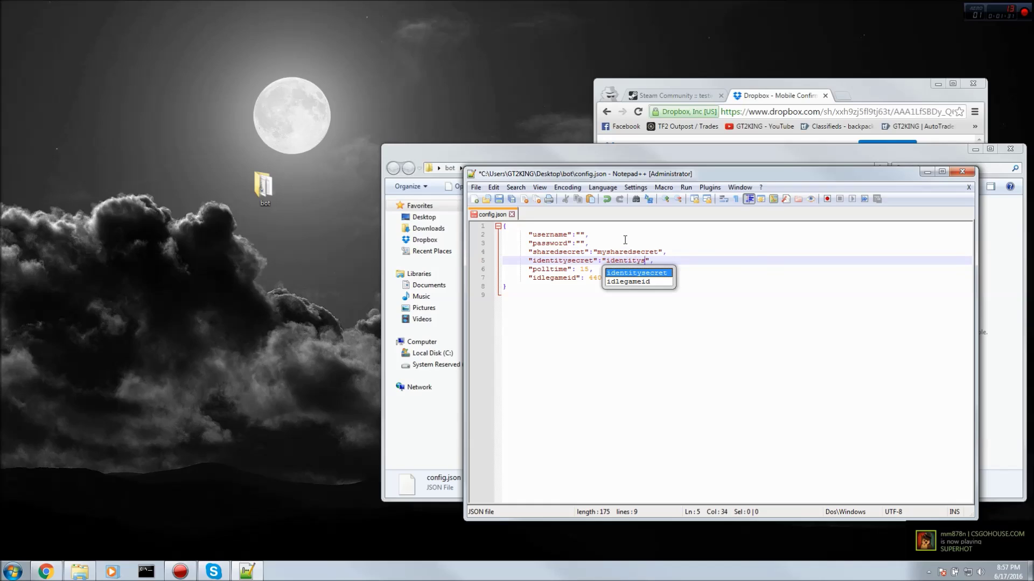
text(titysecret)
Review the idlegameid 440 value and the entered credential and secret values.
click(582, 279)
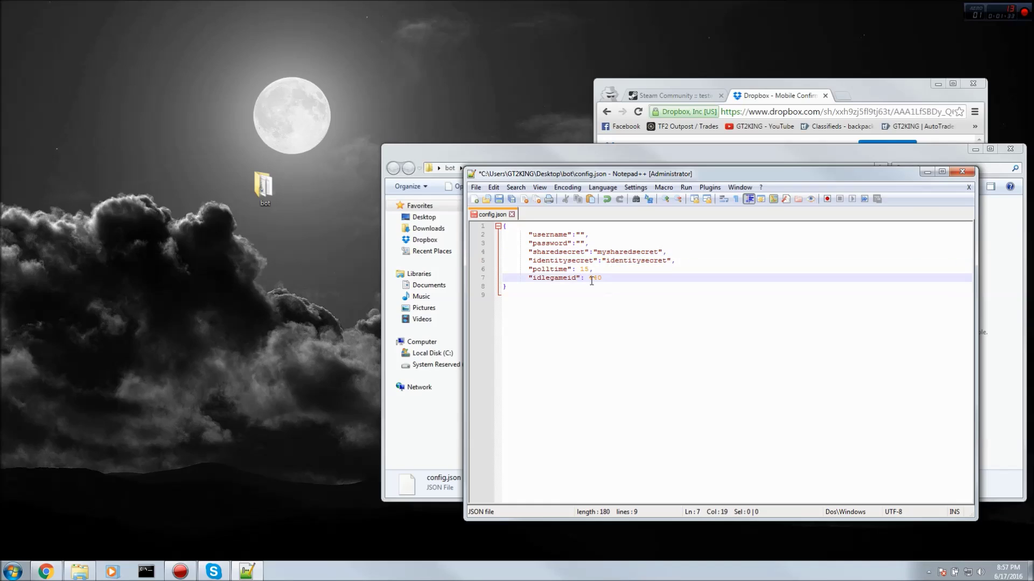
drag(590, 280, 598, 280)
click(609, 279)
click(608, 261)
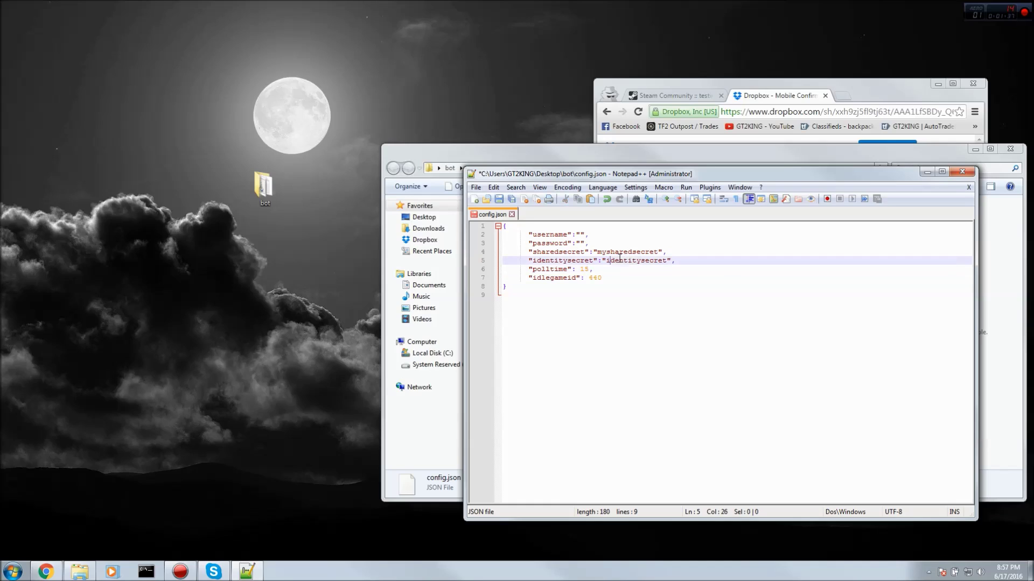
mouse_move(608, 260)
mouse_down()
mouse_move(641, 261)
mouse_move(623, 261)
mouse_up()
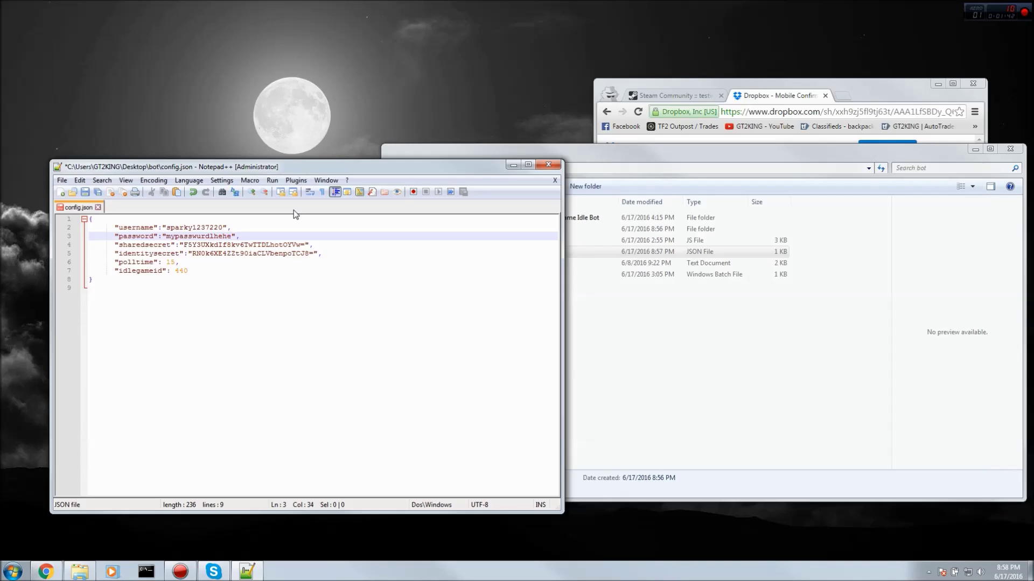
drag(171, 228, 301, 254)
click(224, 236)
click(185, 245)
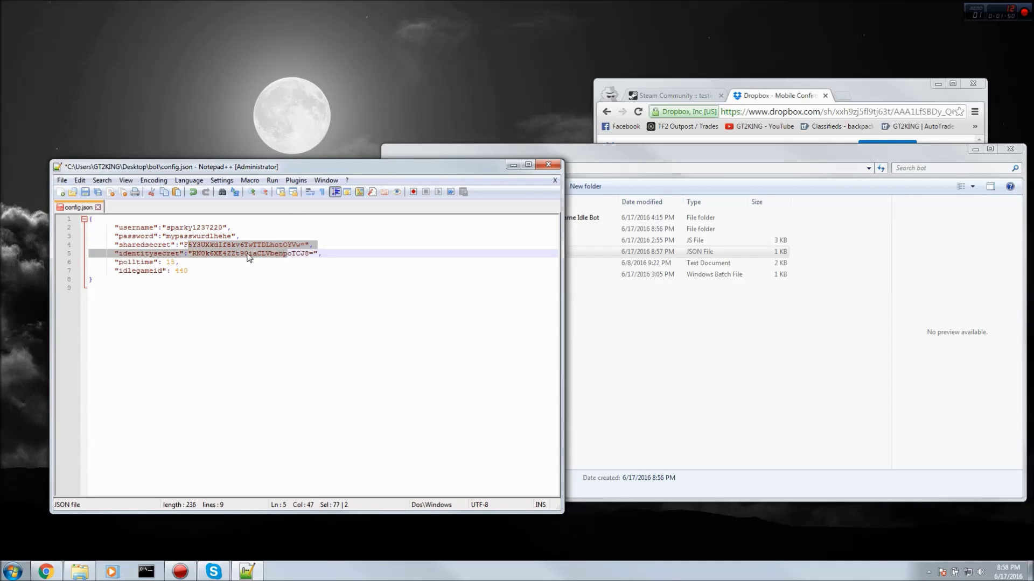
click(210, 253)
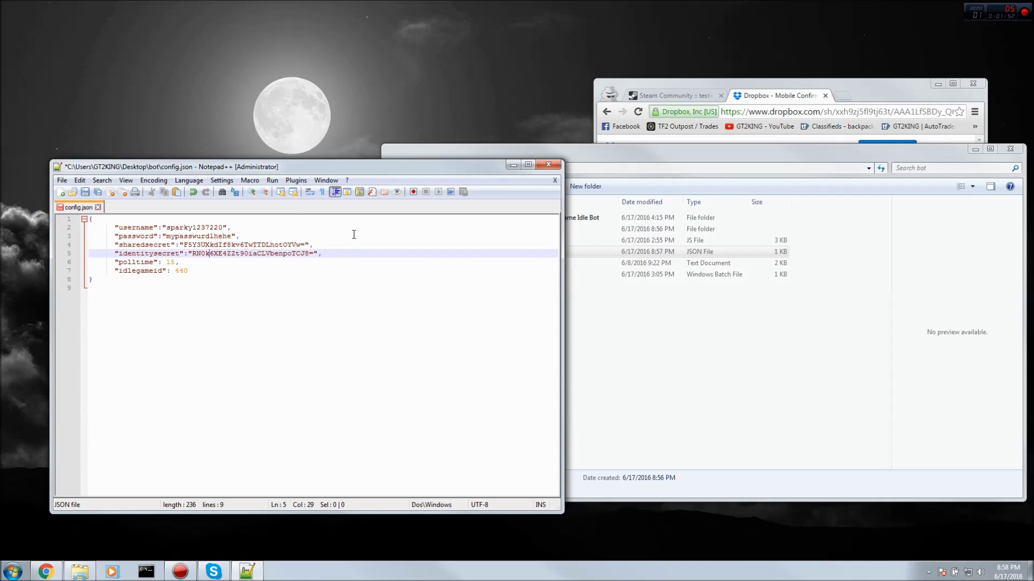
Save config.json with Ctrl+S and close Notepad++.
click(585, 300)
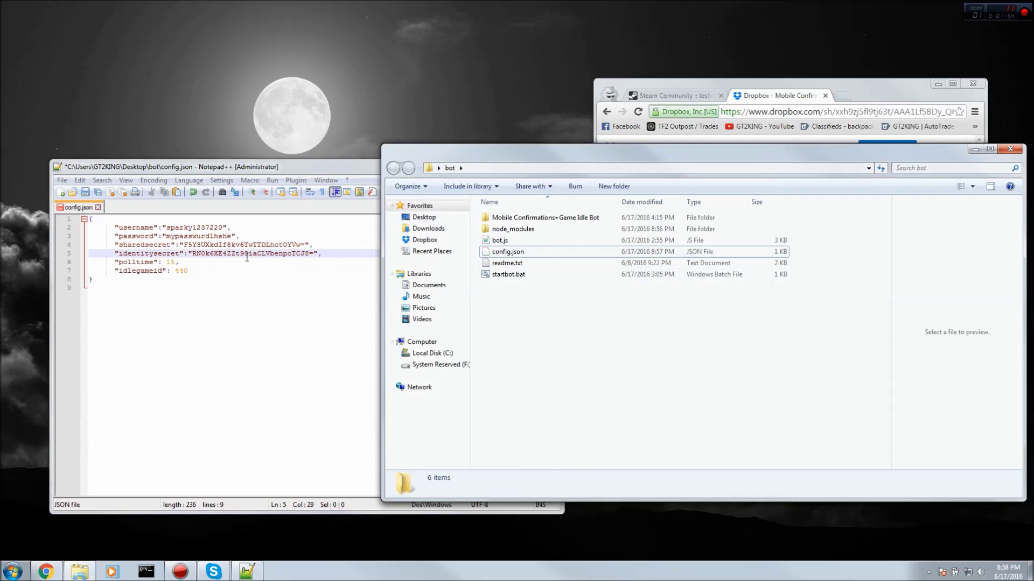
click(231, 245)
click(167, 236)
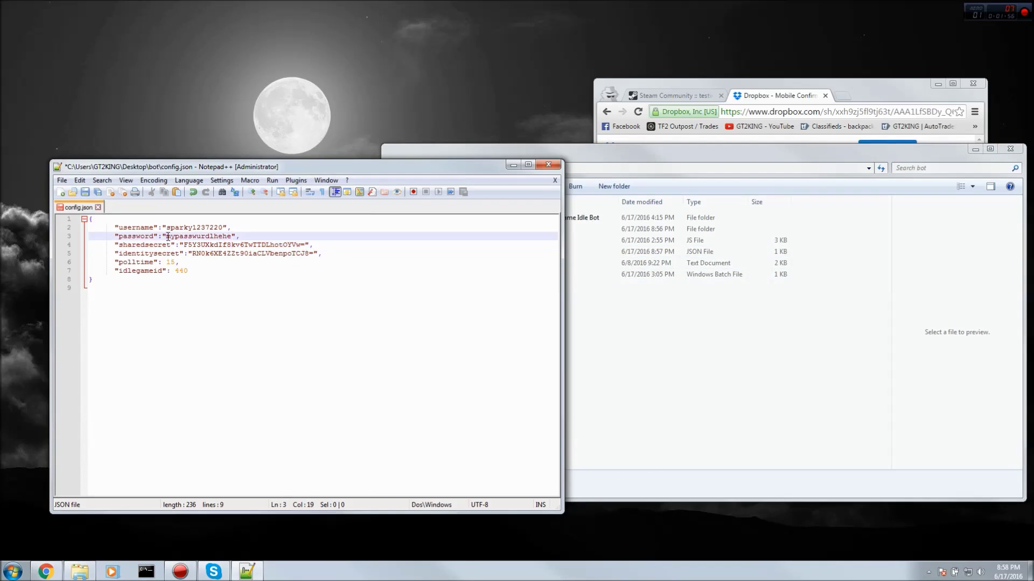
key(ctrl+s)
click(549, 165)
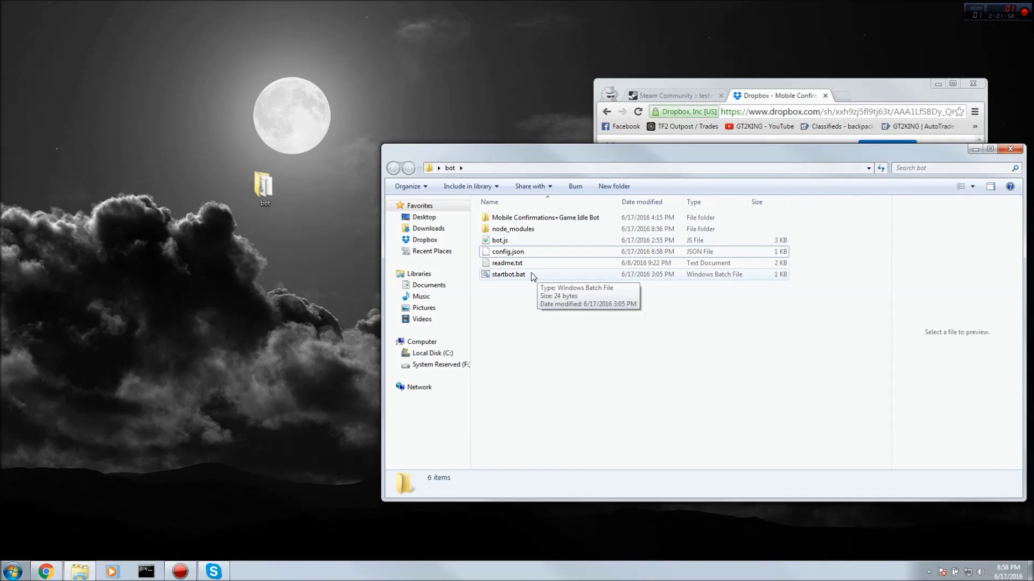
Launch the bot via startbot.bat, then bring up the Steam Community profile in Chrome.
double_click(532, 274)
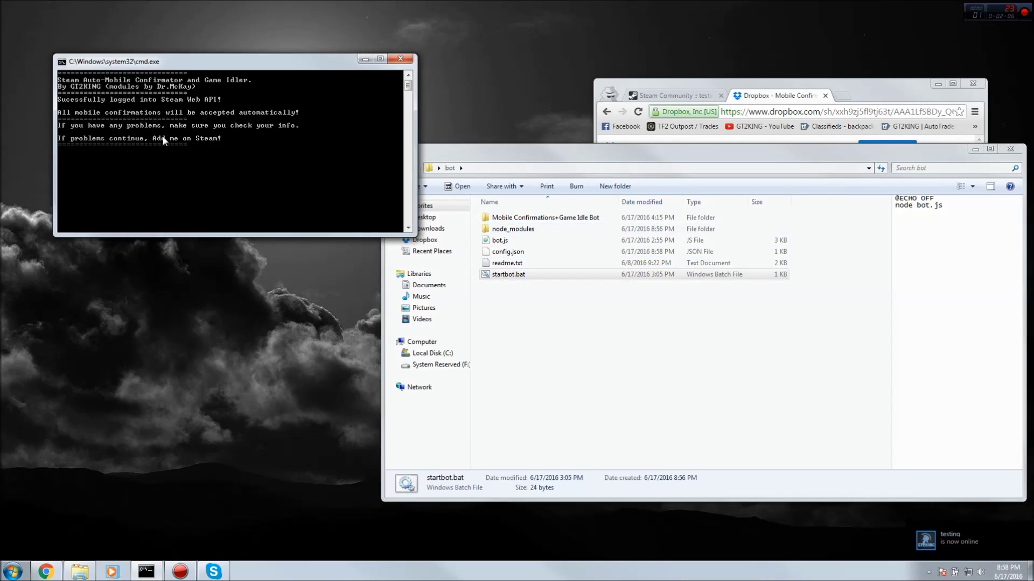
click(945, 536)
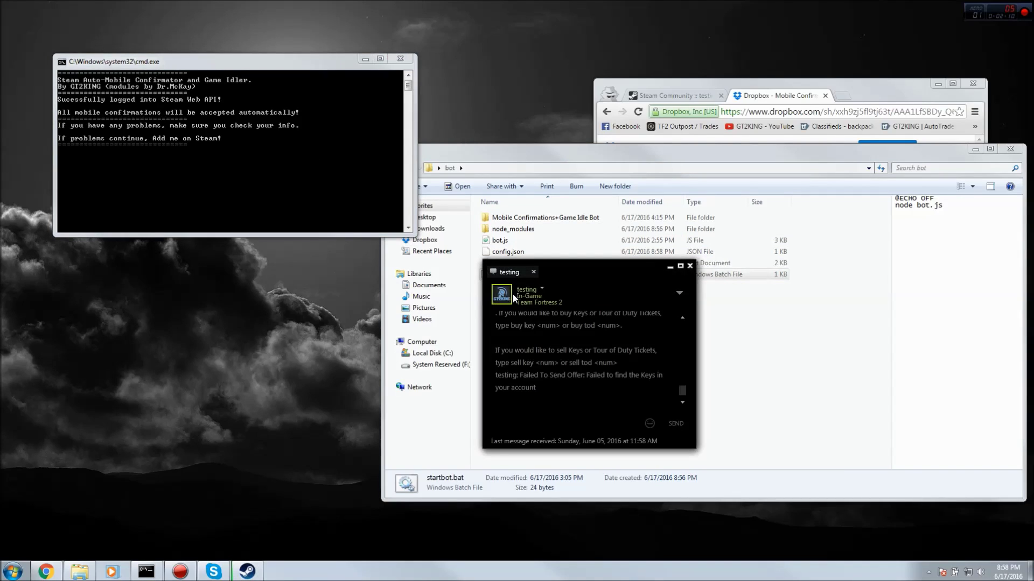
click(58, 571)
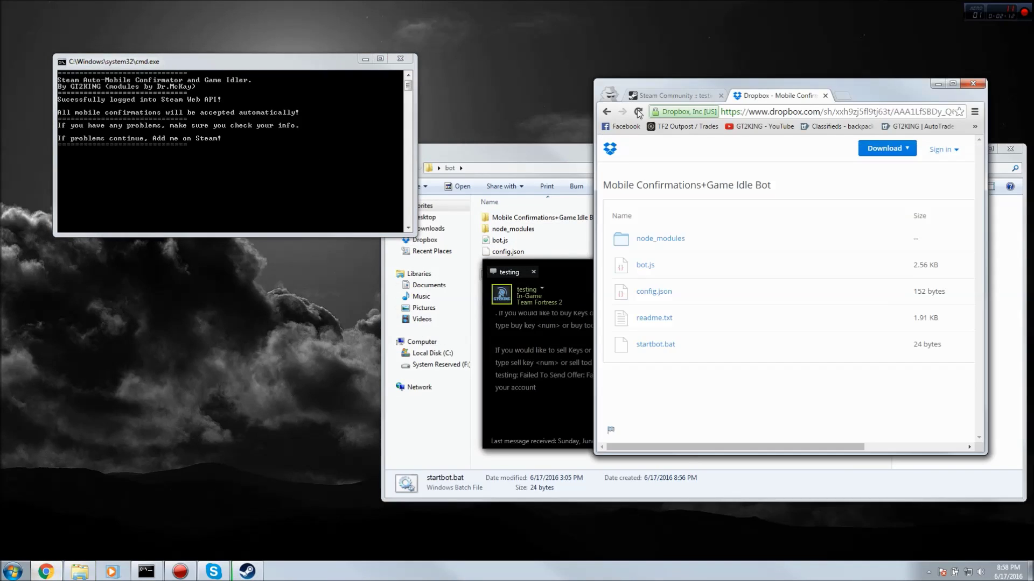
click(667, 96)
Open the trade offer page with the partner and choose the Team Fortress 2 inventory.
double_click(880, 83)
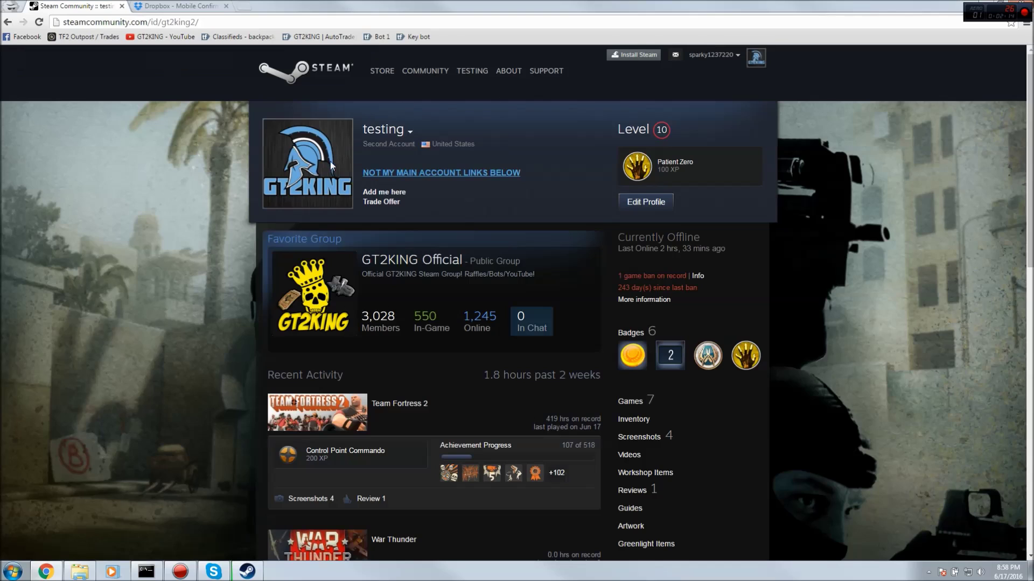
scroll(330, 161, down, 10)
scroll(558, 279, down, 2)
click(629, 173)
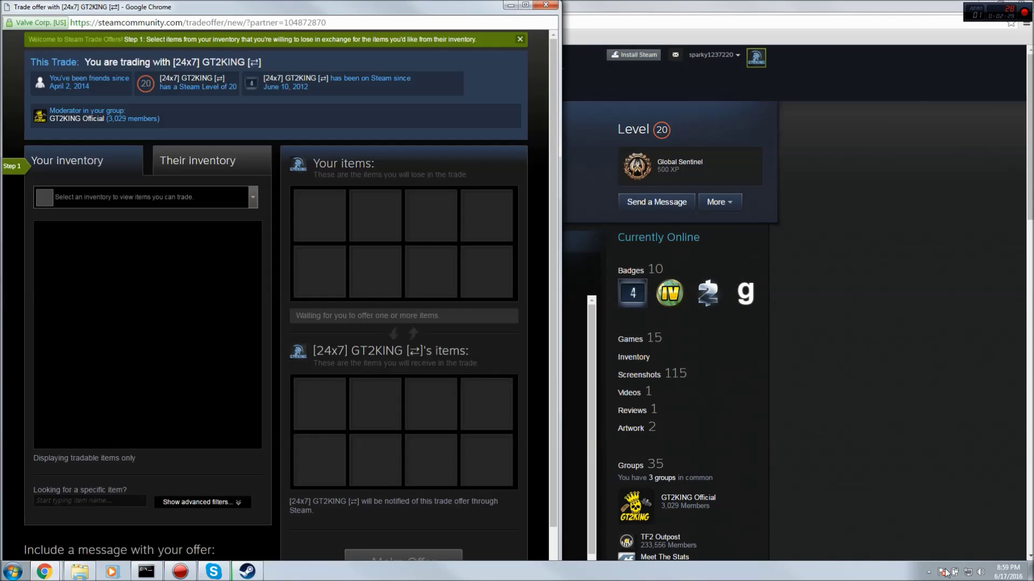
click(929, 572)
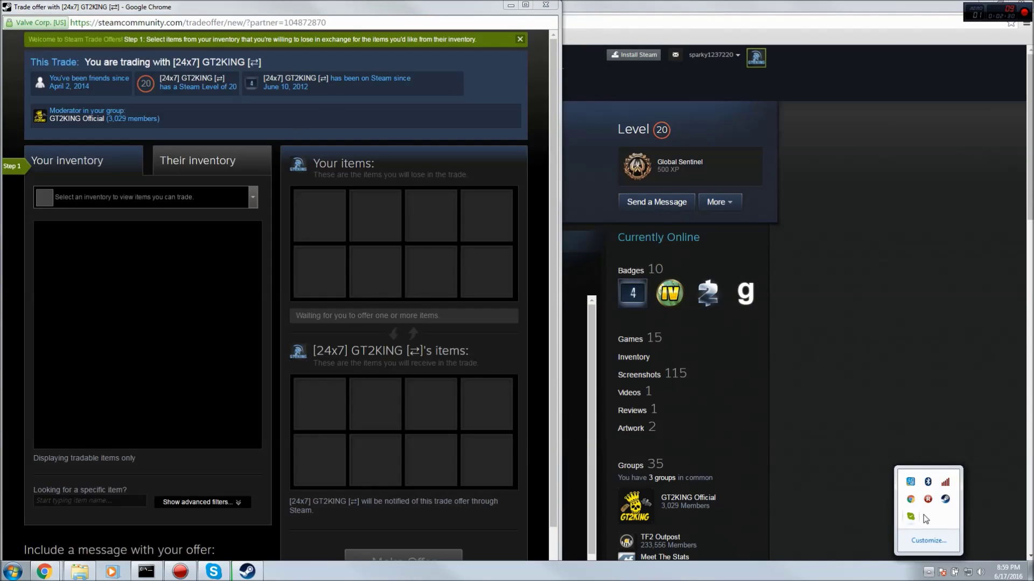
click(220, 202)
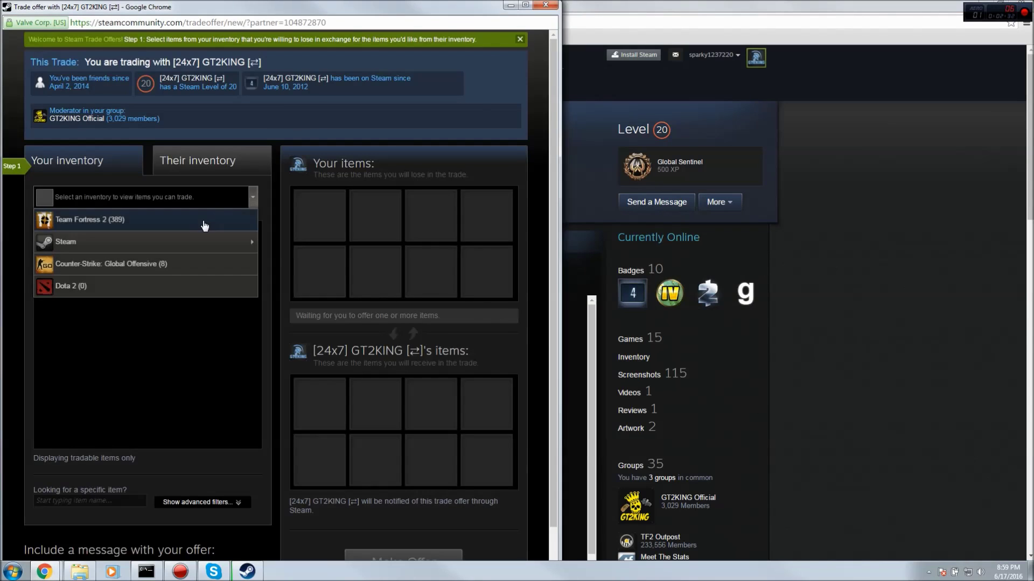
click(196, 221)
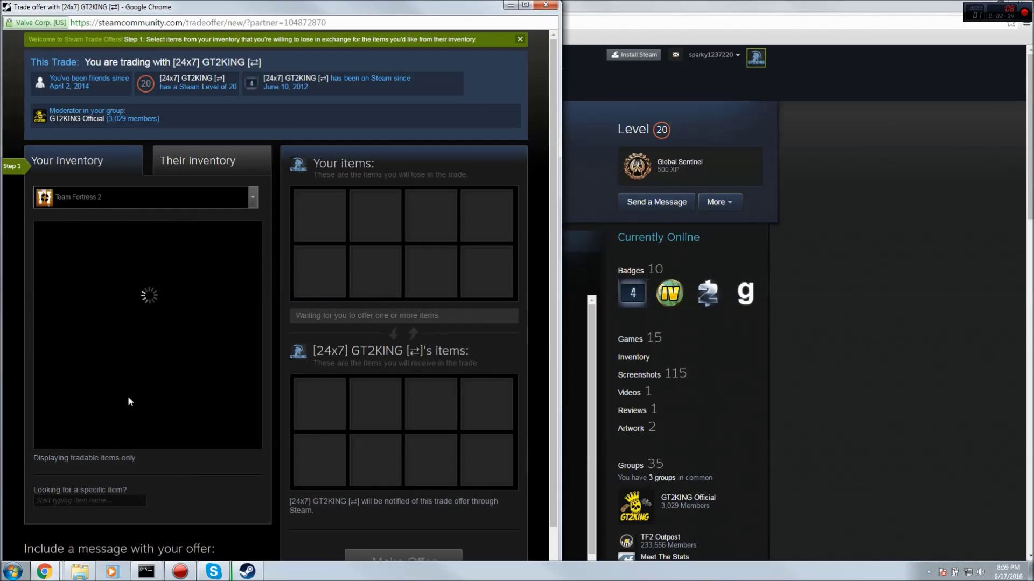
Add a Scrap Metal item and one partner item, confirm, and send the offer.
text(scra)
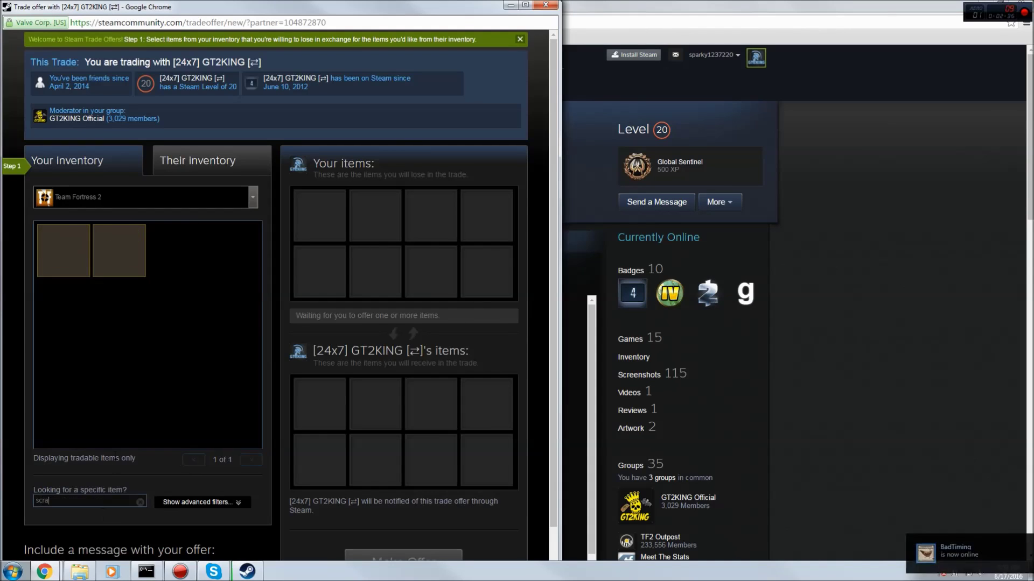
double_click(129, 248)
click(193, 174)
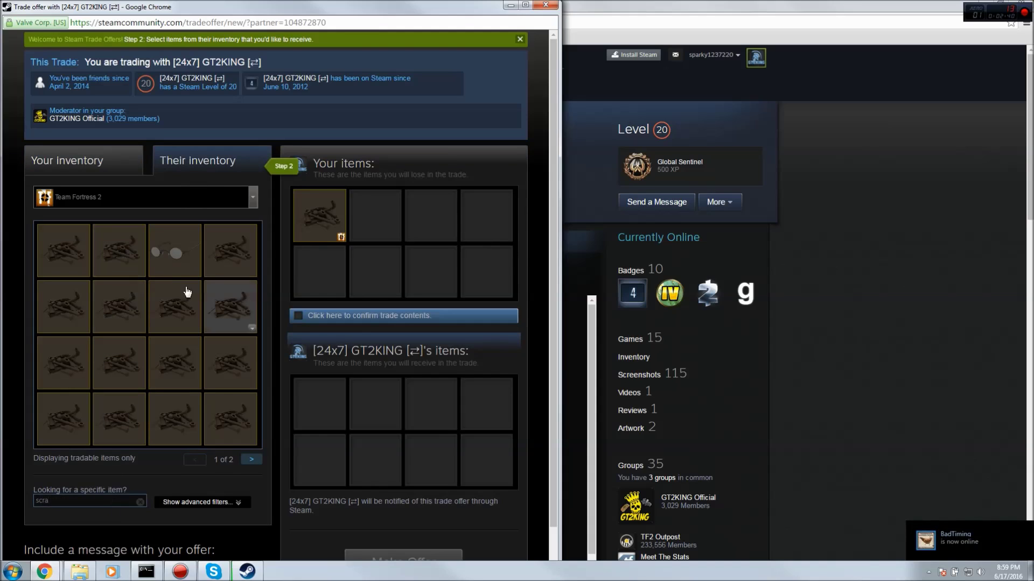
double_click(121, 257)
click(323, 315)
scroll(350, 323, down, 1)
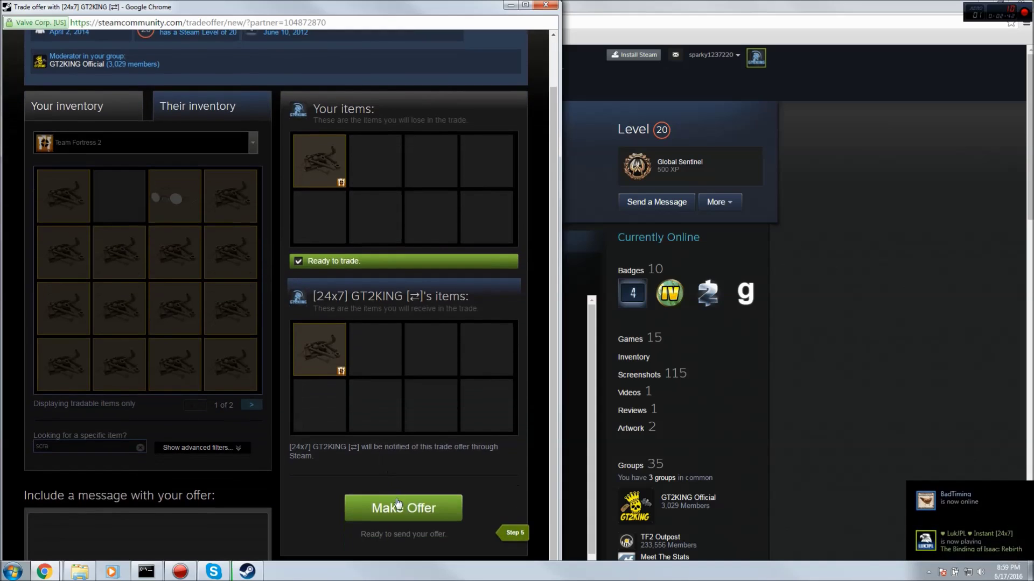
click(377, 504)
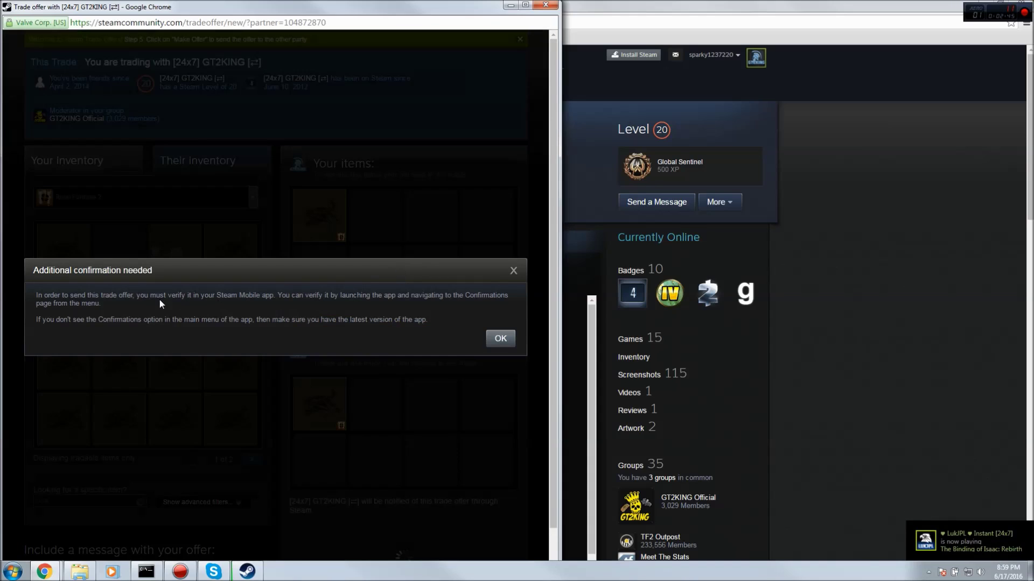
drag(160, 303, 119, 294)
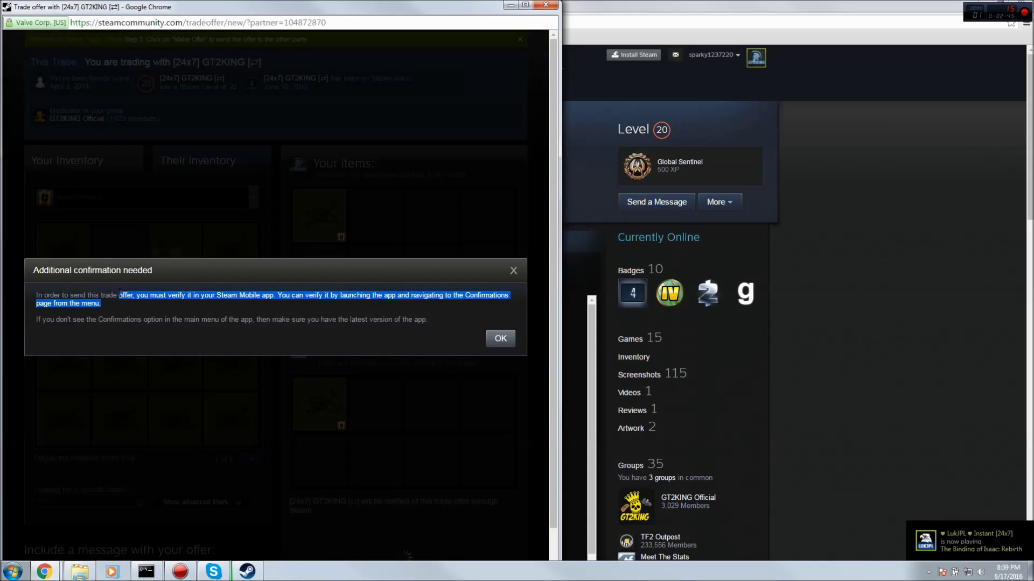
click(152, 295)
click(546, 5)
mouse_move(426, 72)
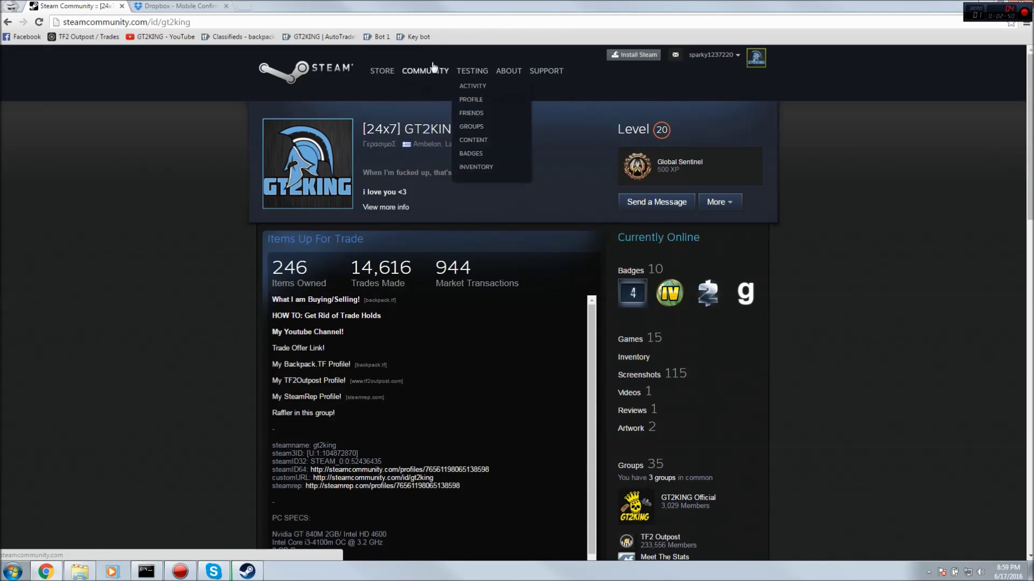
Open Inventory > Trade Offers > Sent Offers and reload with F5 until the offer shows confirmed.
click(483, 167)
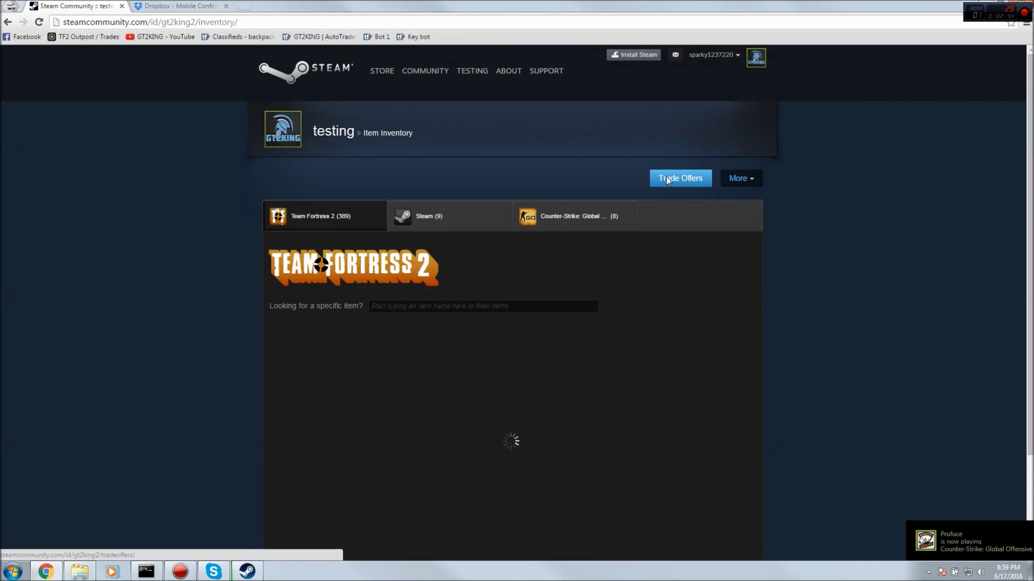
click(667, 179)
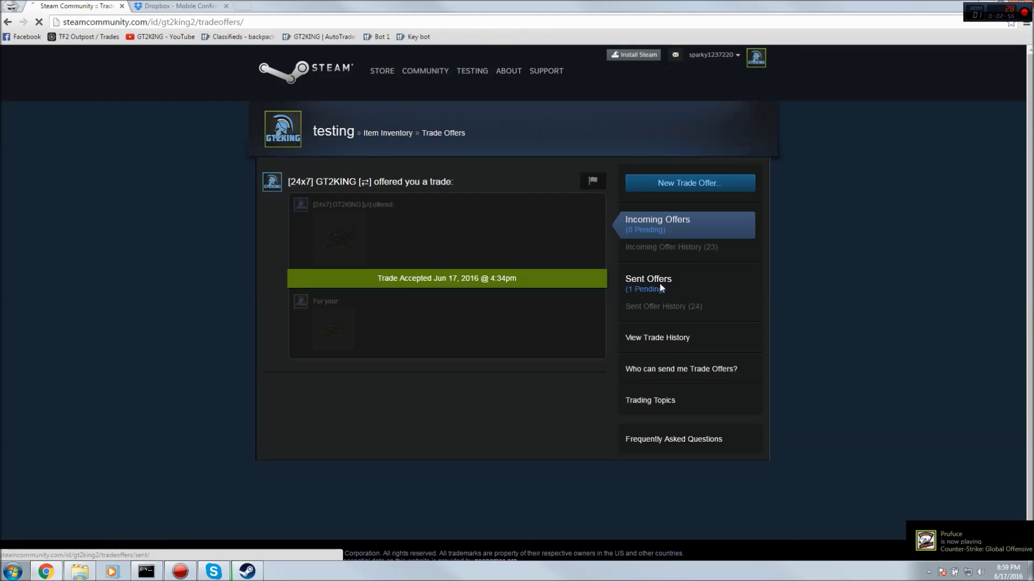
click(660, 283)
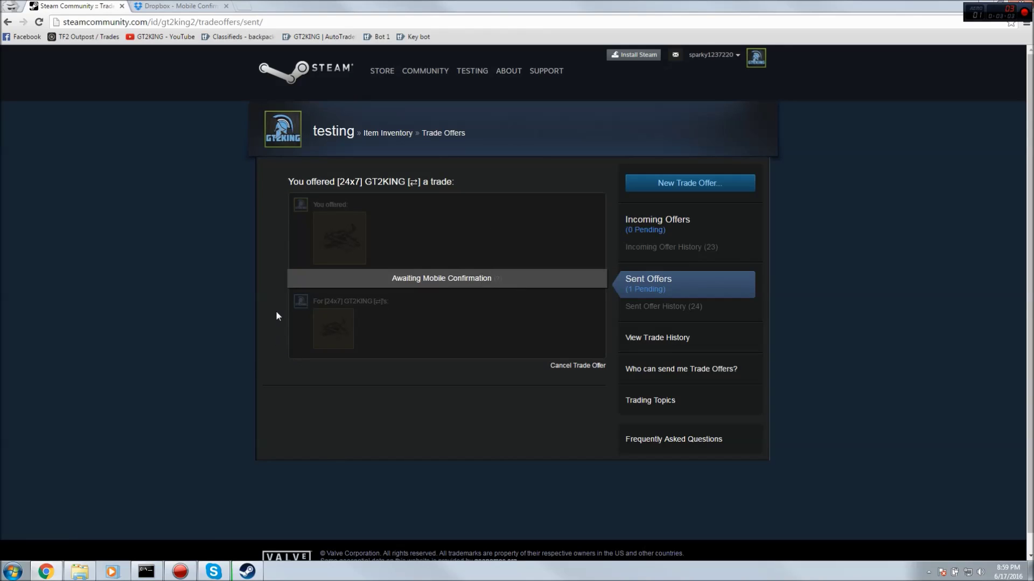
key(F5)
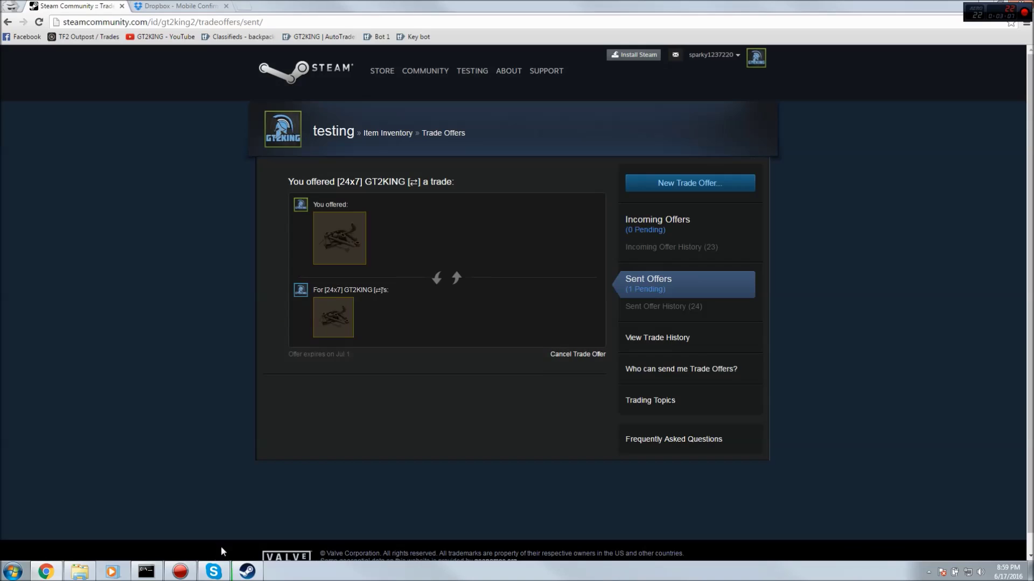
click(247, 571)
Check the received Scrap Metal offer in the Steam client's notifications, then close the client.
click(502, 297)
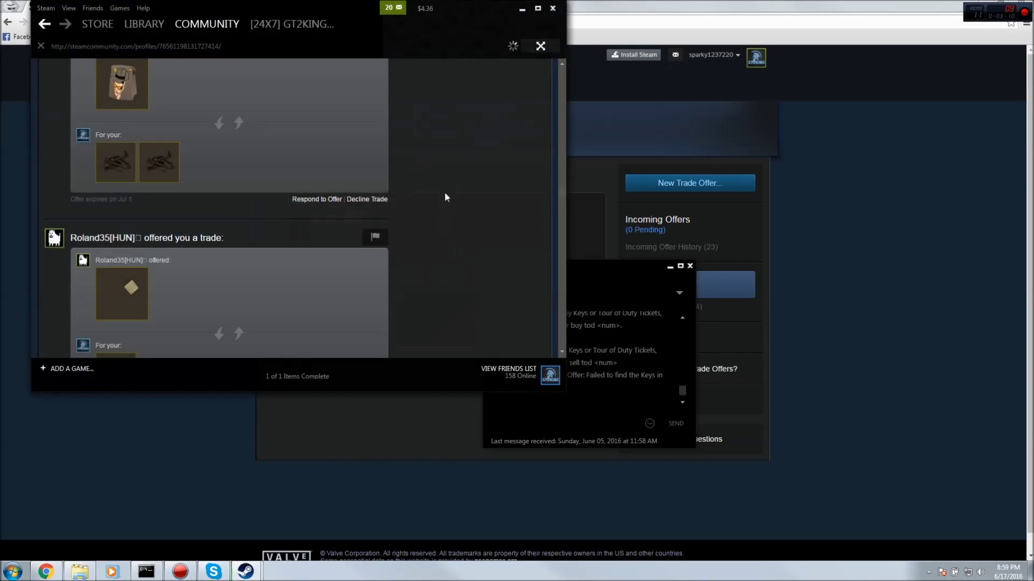
click(394, 7)
click(353, 92)
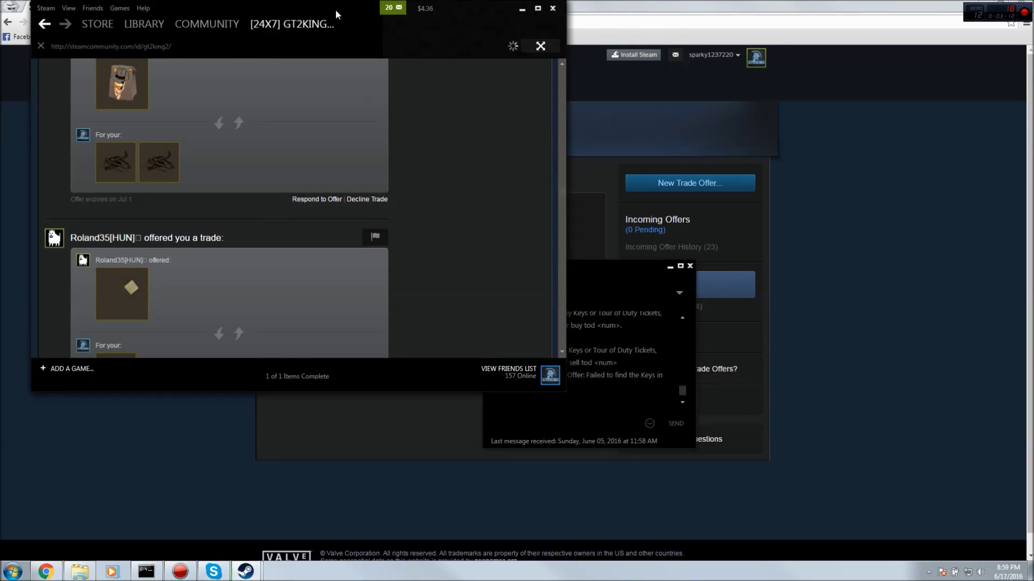
drag(360, 5, 729, 112)
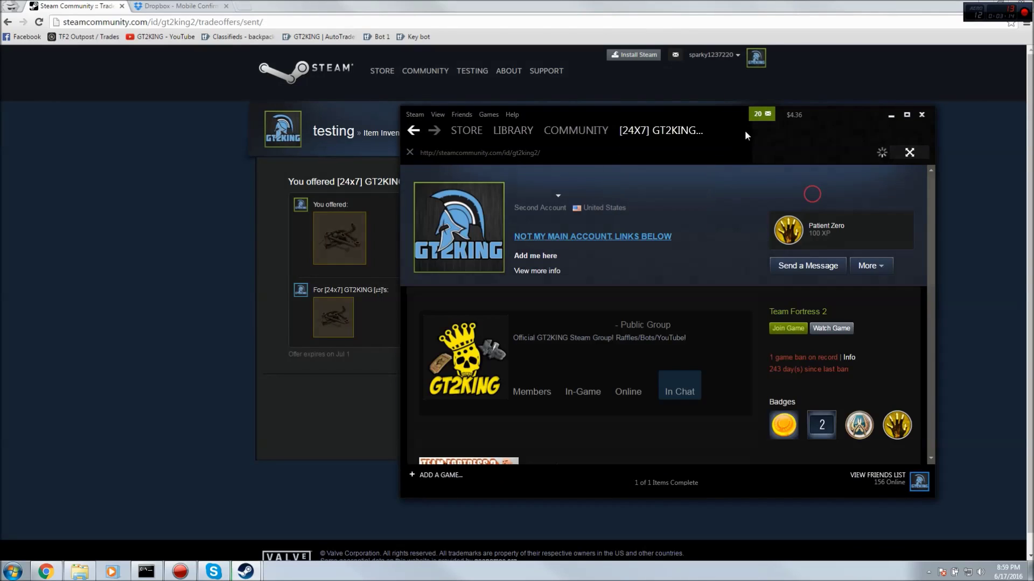
click(760, 114)
click(741, 200)
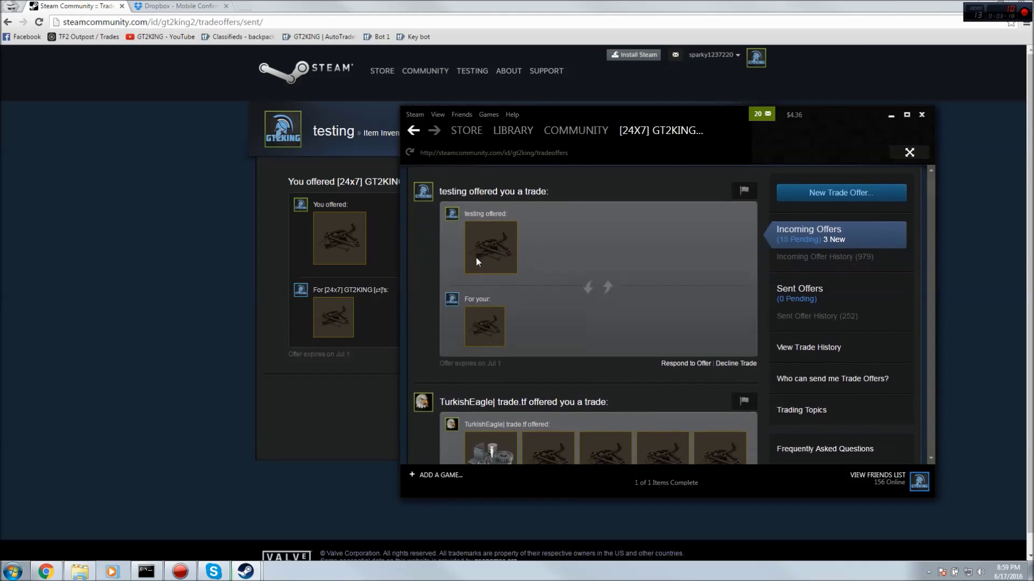
scroll(476, 257, up, 1)
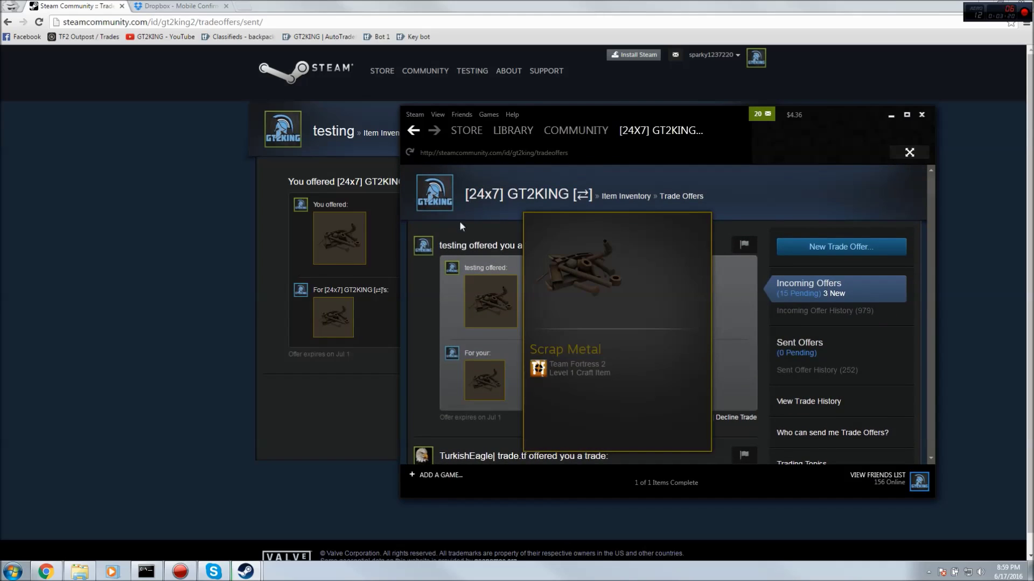
click(923, 118)
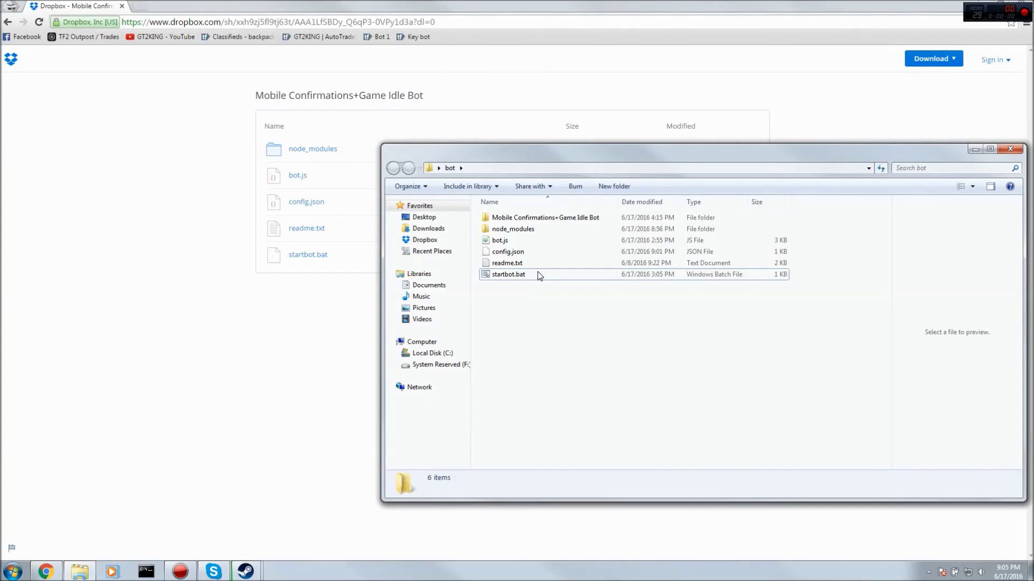
Reopen config.json via Edit with Notepad++ and select the polltime 15 and idlegameid 730 values.
right_click(512, 256)
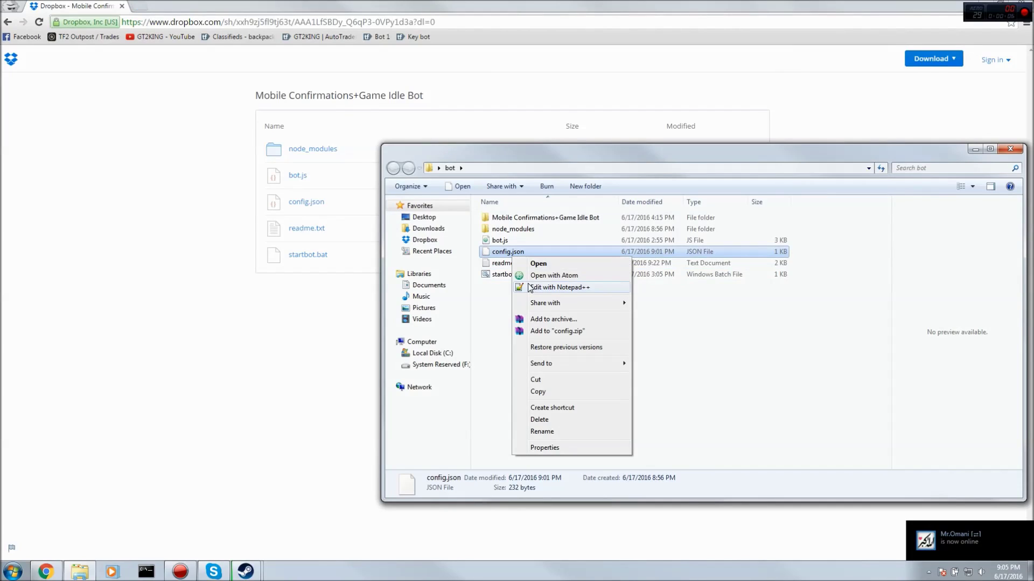
click(554, 287)
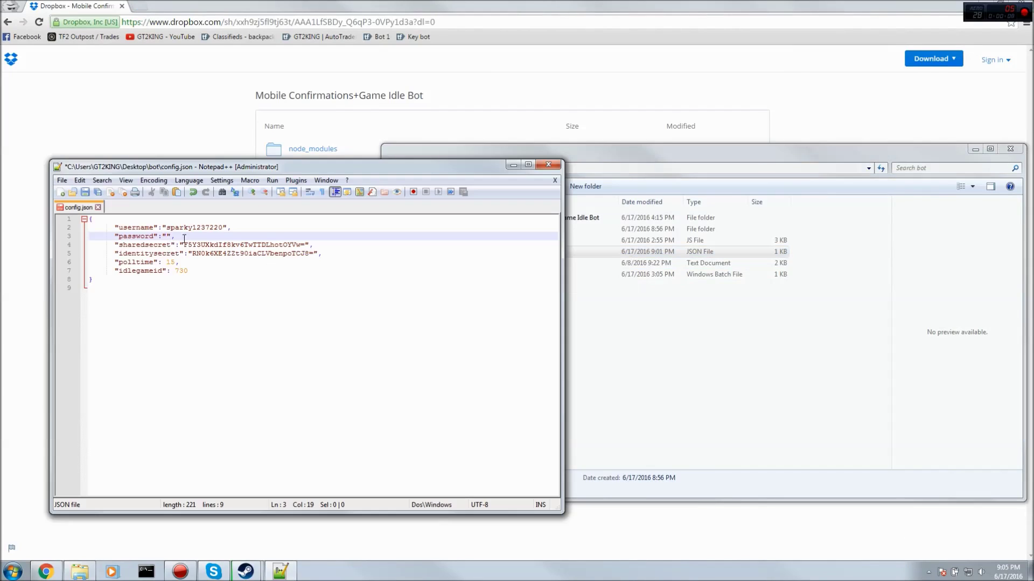
drag(172, 263, 166, 262)
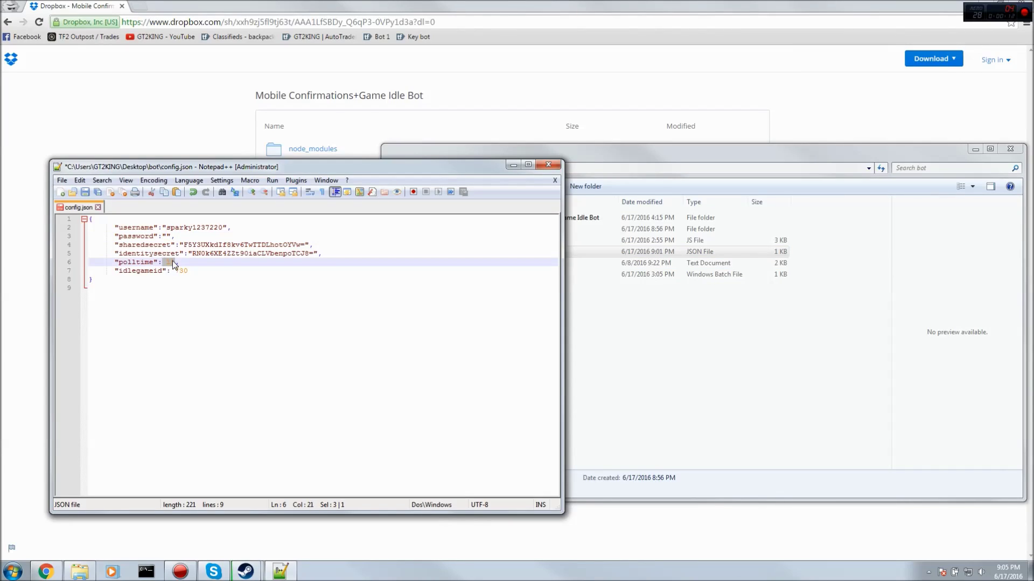
click(165, 262)
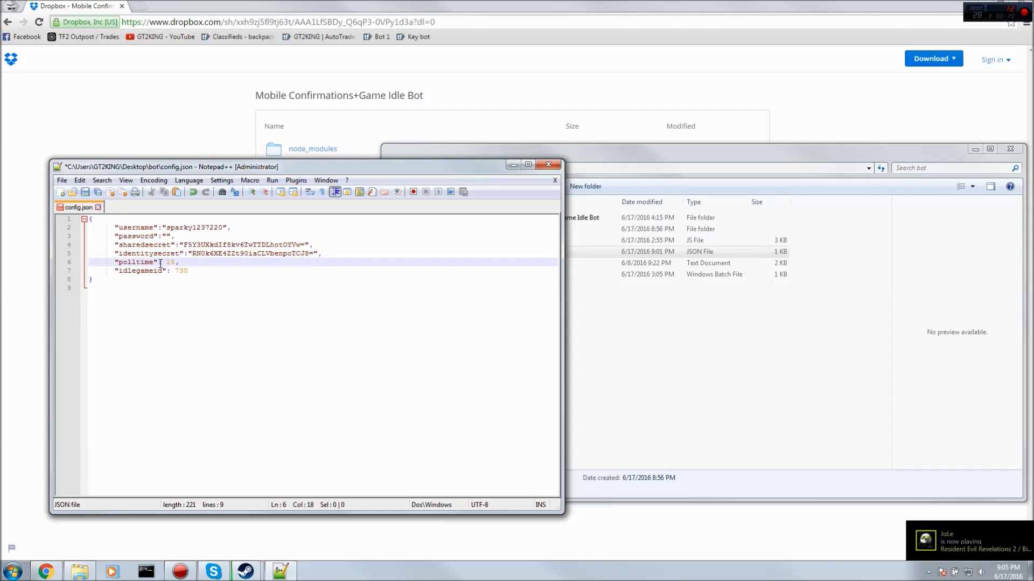
double_click(172, 262)
click(174, 264)
mouse_move(170, 271)
mouse_down()
mouse_move(195, 268)
mouse_move(175, 270)
mouse_up()
click(239, 576)
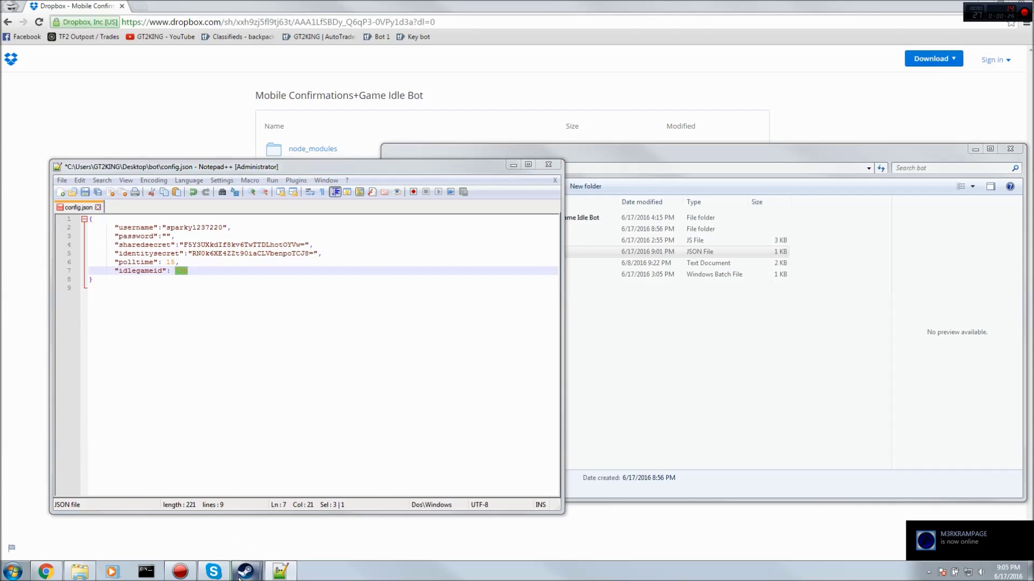
Search the Steam store for 'war thun' and open War Thunder's store page to get its app ID.
click(273, 531)
click(515, 135)
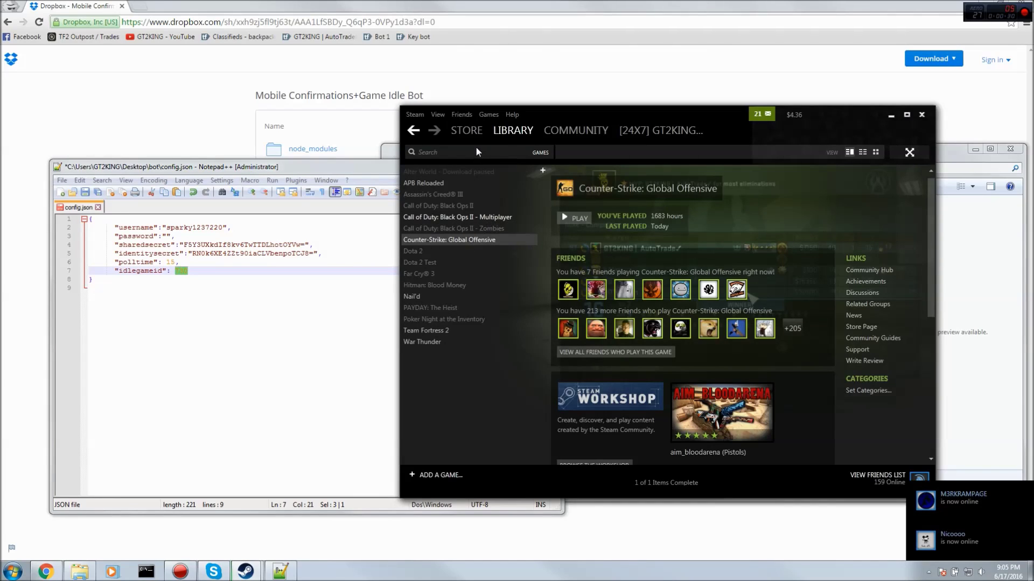
click(474, 217)
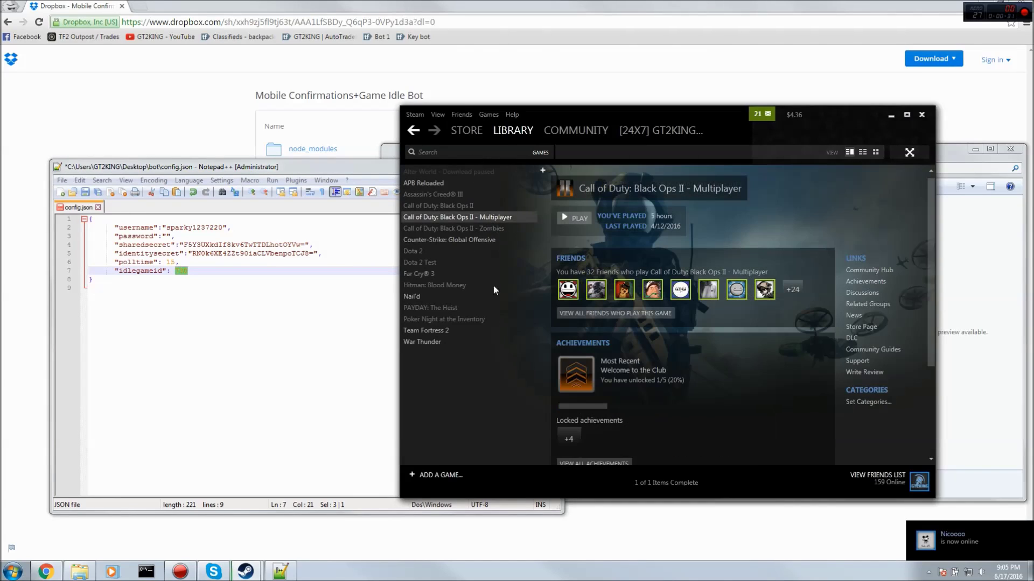
click(444, 341)
click(466, 131)
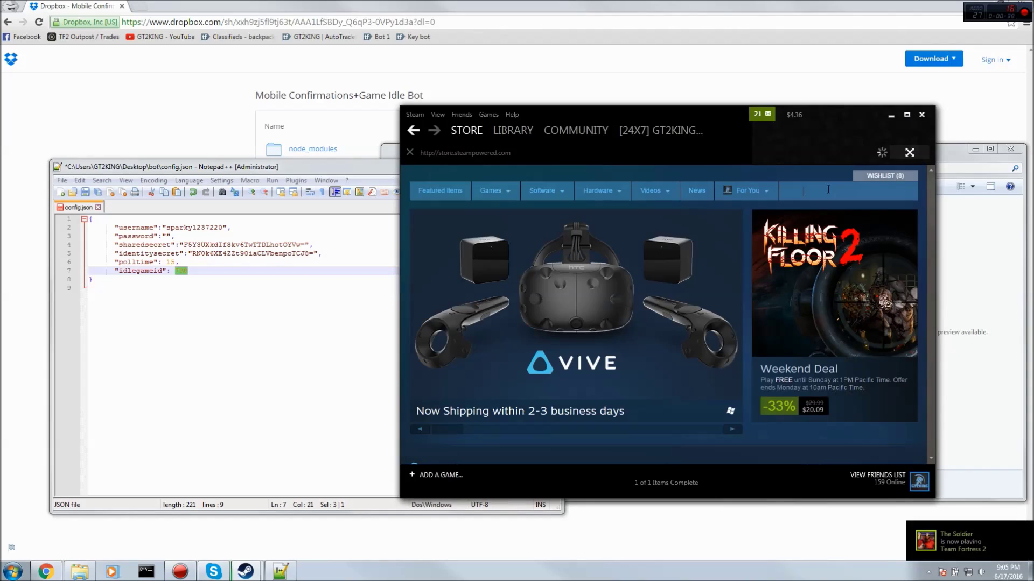
click(828, 190)
text(war thun)
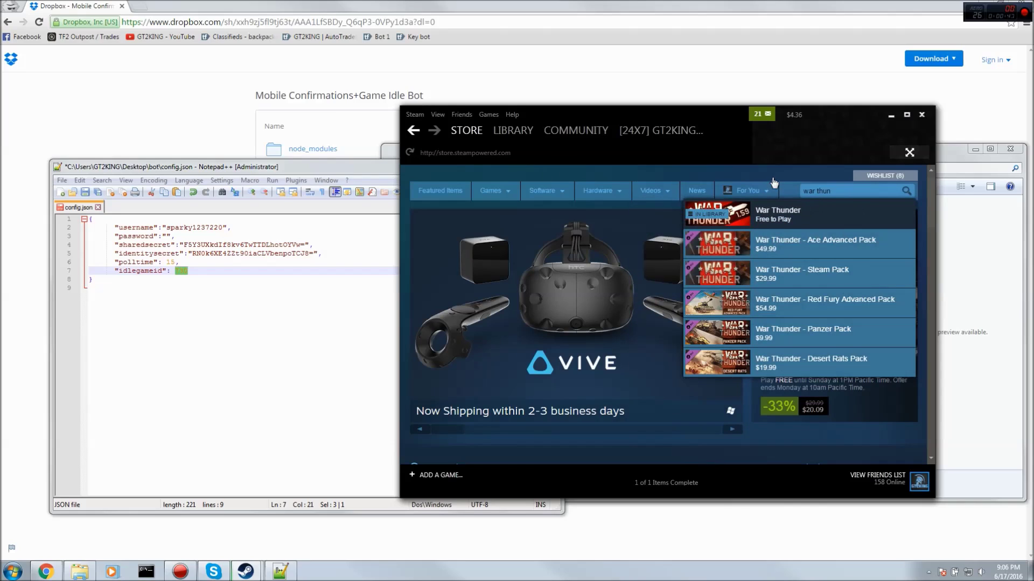
click(776, 216)
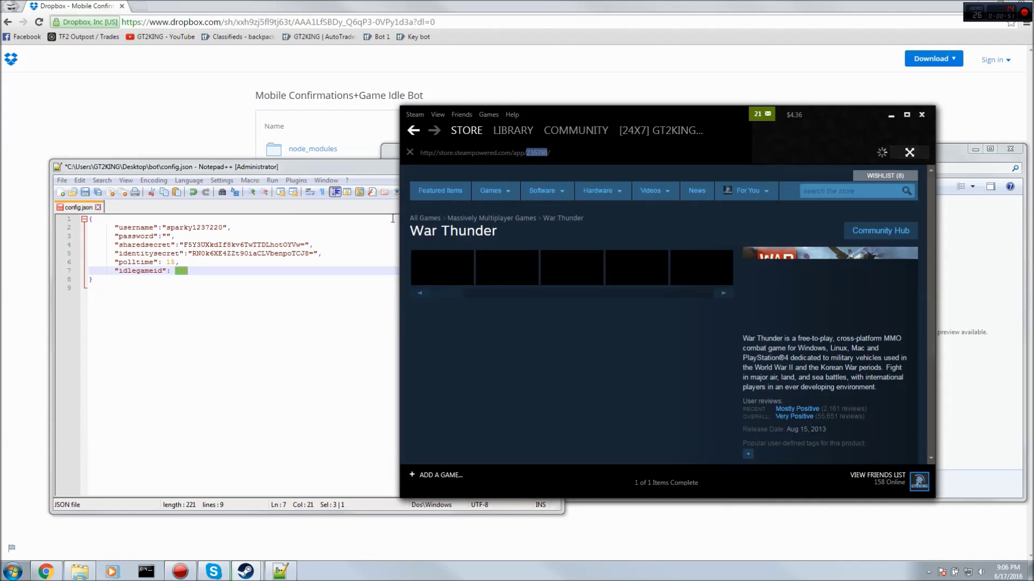
Replace 730 with 236390 as the idlegameid in config.json and save.
key(alt+Tab)
text(236390)
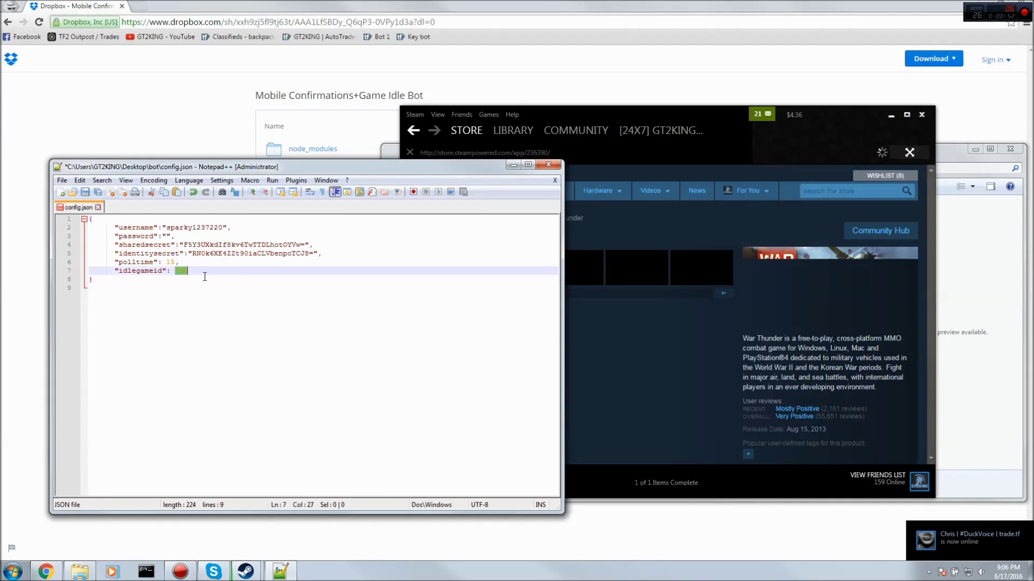
key(ctrl+s)
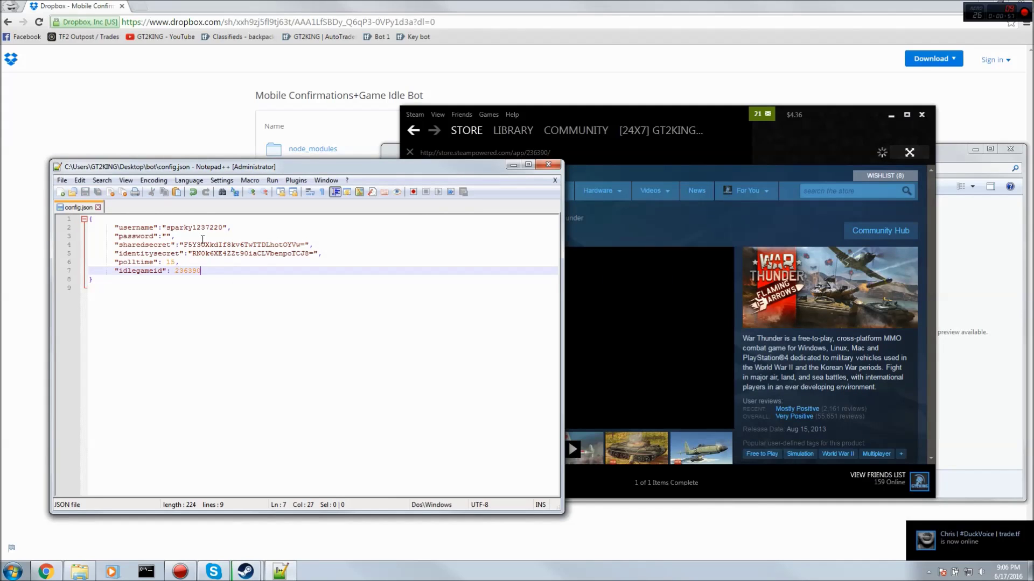
Run startbot.bat from the bot folder and confirm in chat that the bot account is playing War Thunder.
click(513, 165)
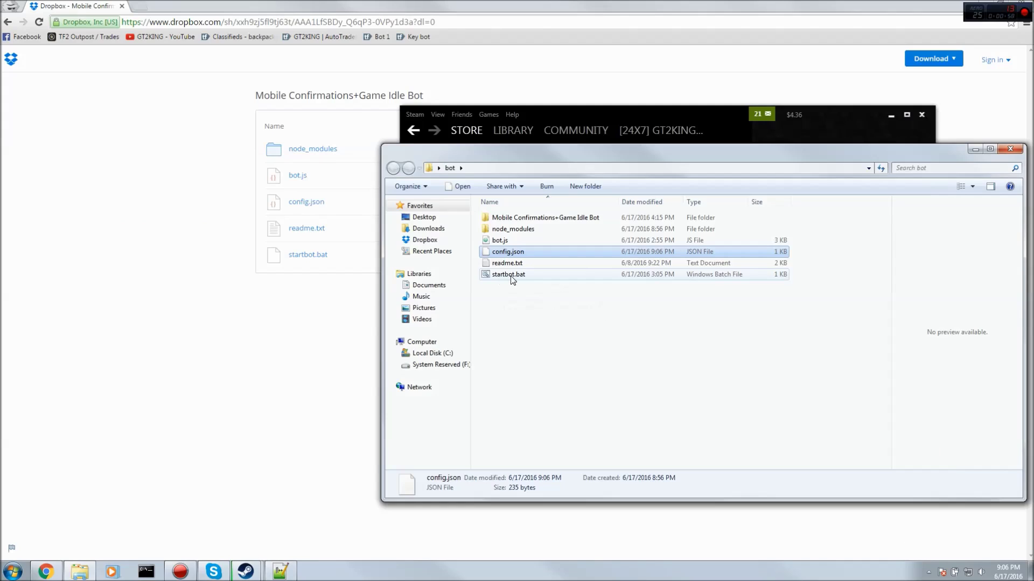
double_click(511, 275)
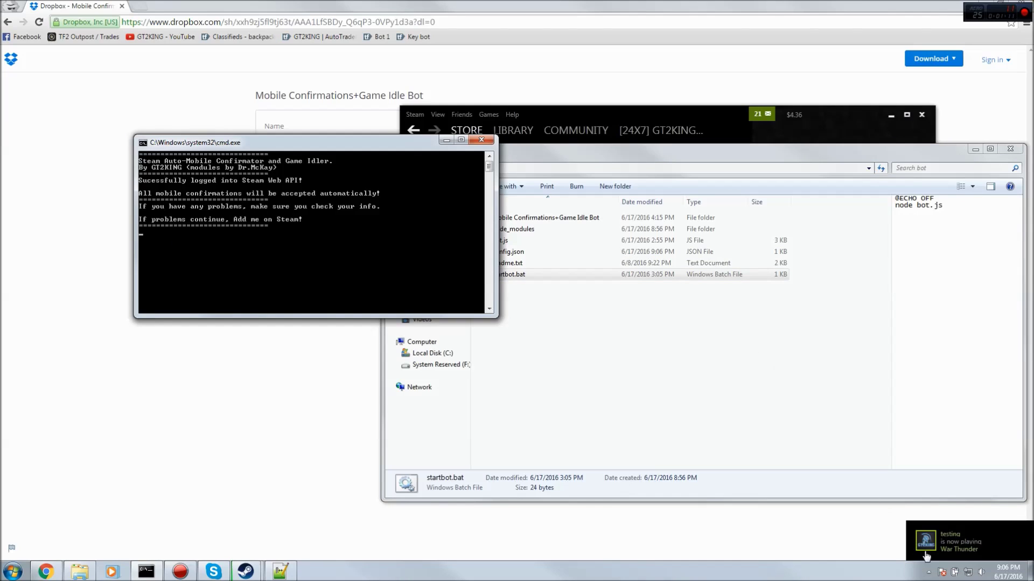
click(367, 304)
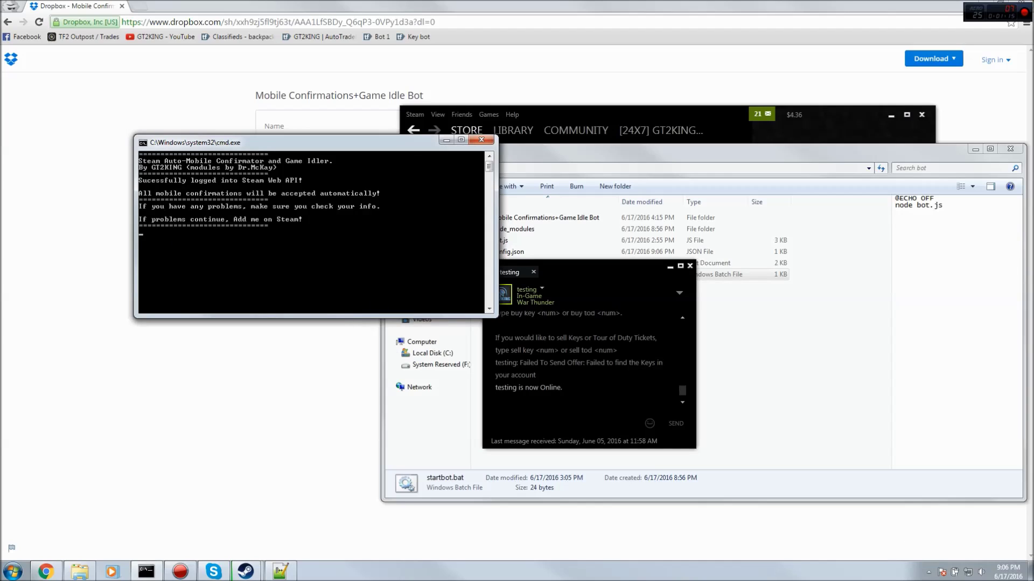
click(773, 314)
Delete the idlegameid line from config.json, save and close it, then relaunch startbot.bat.
click(535, 254)
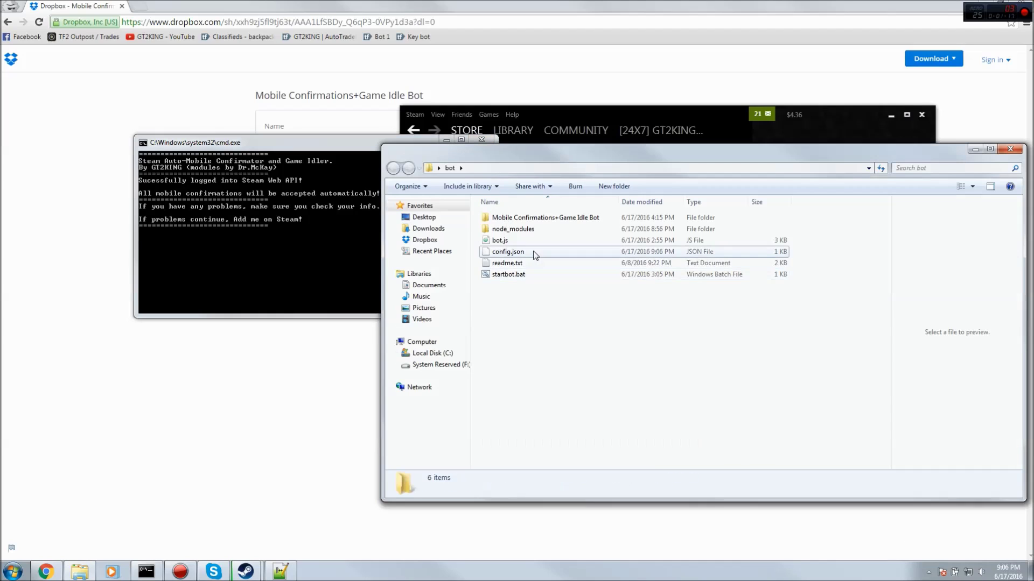
double_click(535, 255)
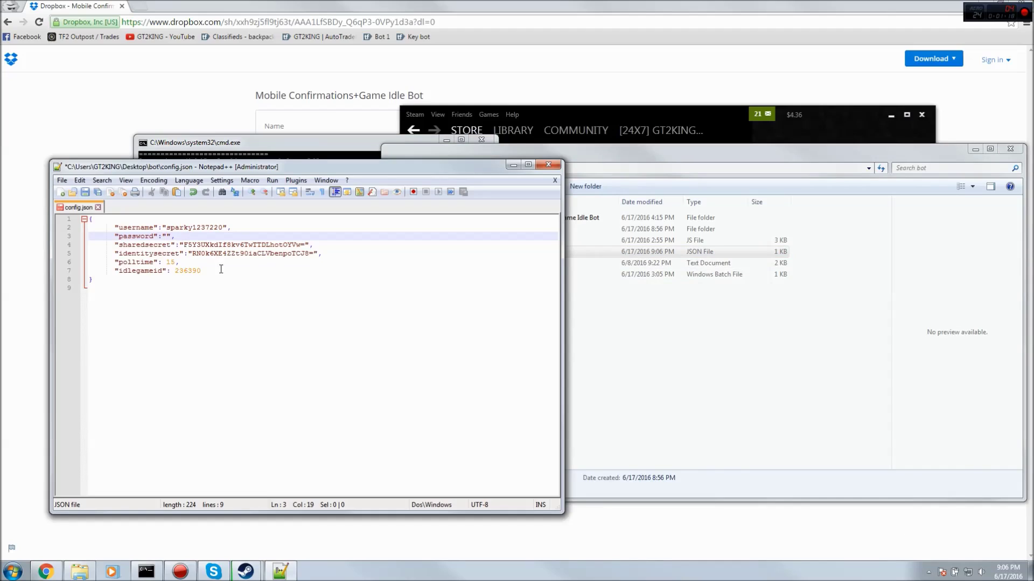
click(81, 271)
key(BackSpace)
key(BackSpace)
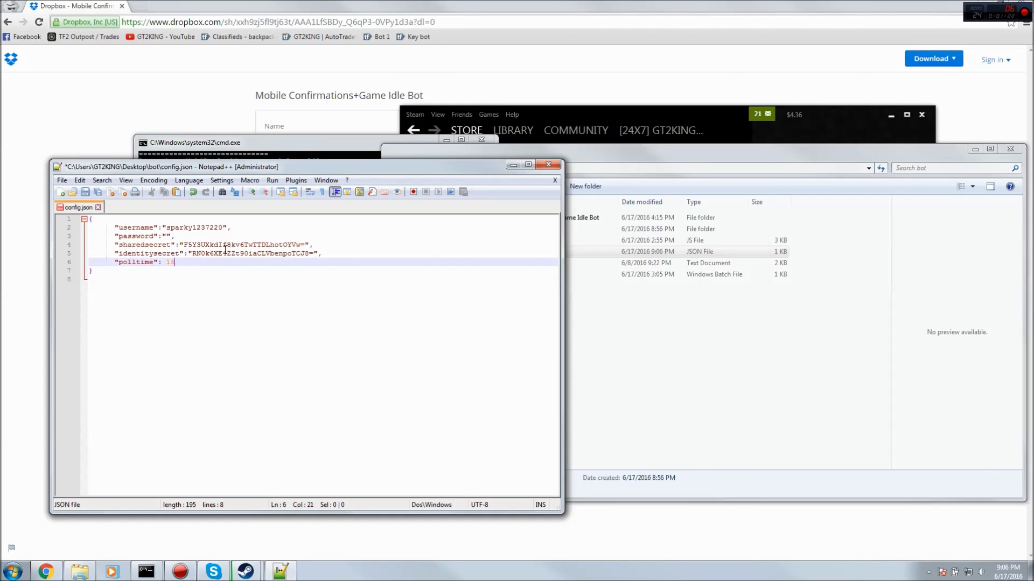
key(ctrl+s)
key(alt+F4)
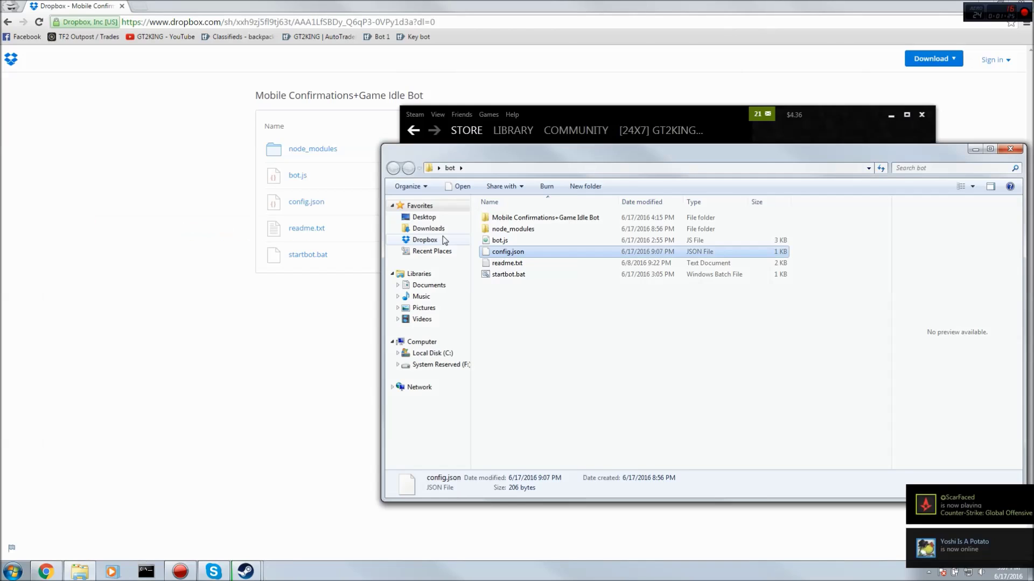
double_click(492, 274)
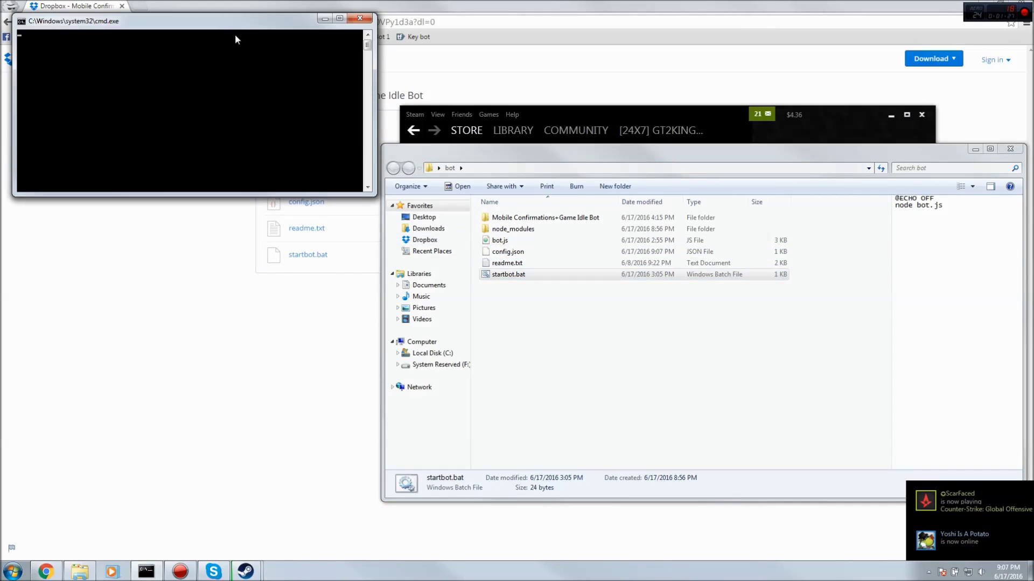
drag(231, 24, 303, 87)
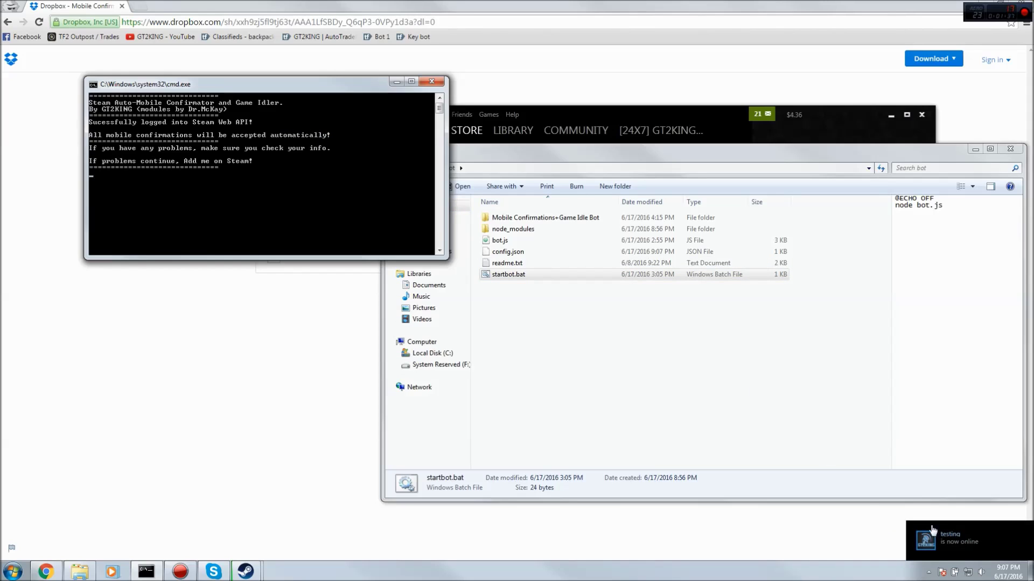
Open the bot account's chat from the 'is now online' notification, then return to the console.
click(934, 532)
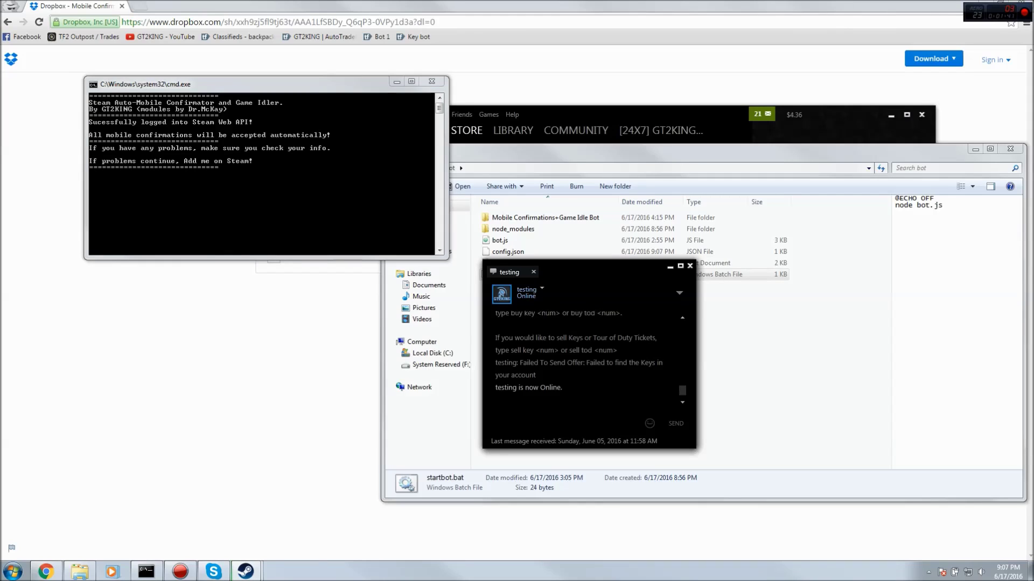
click(334, 231)
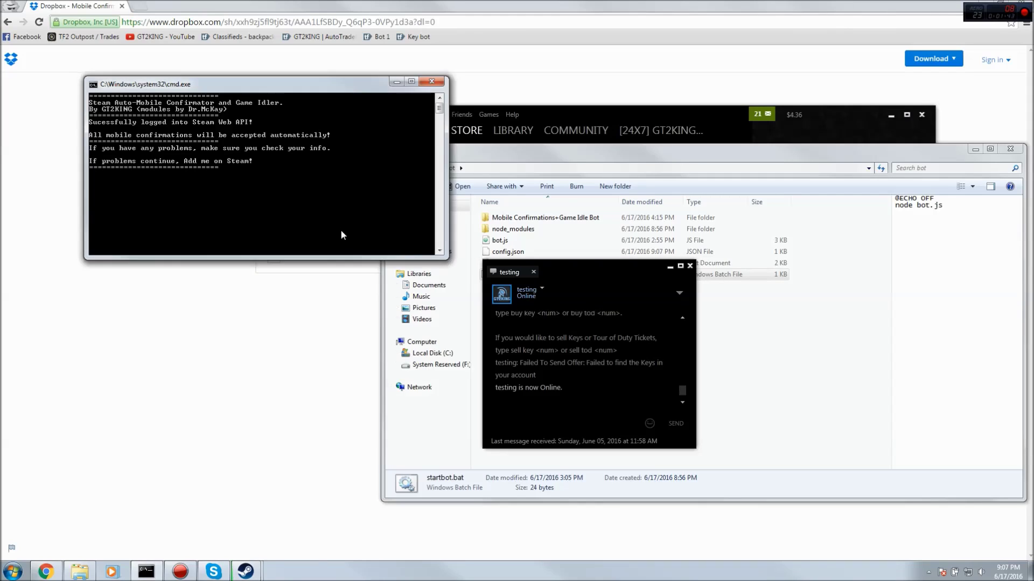